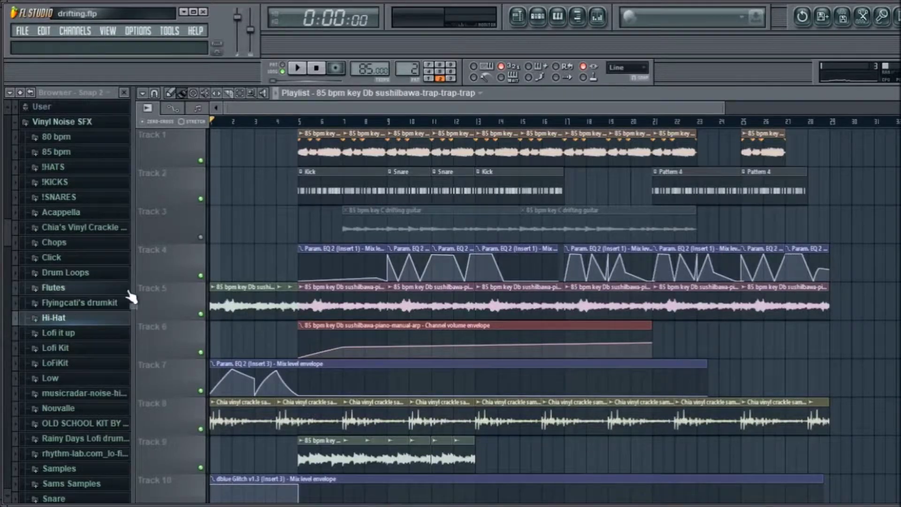
# Step: Inspect the channel settings of the reversed sushilbawa trap sample at the start of Track 5, and close them
pyautogui.scroll(-4, 156, 272)
pyautogui.scroll(2, 156, 272)
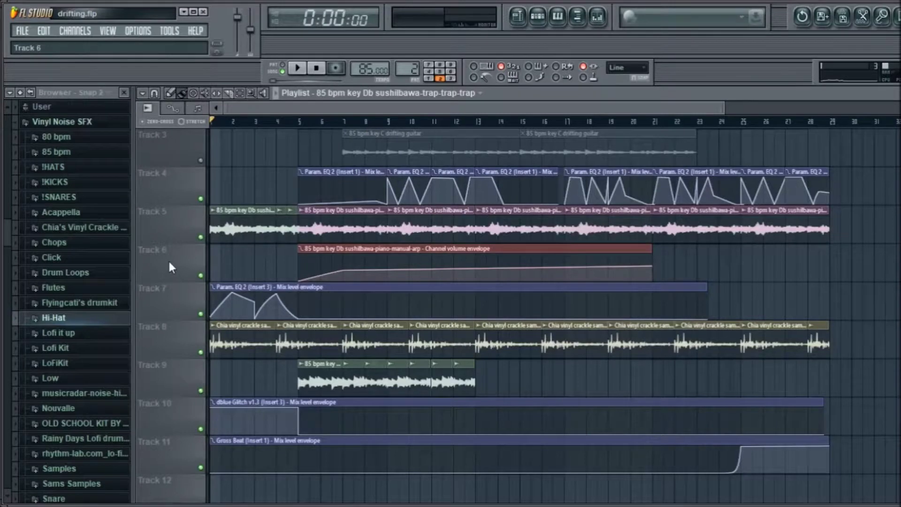
pyautogui.scroll(2, 168, 266)
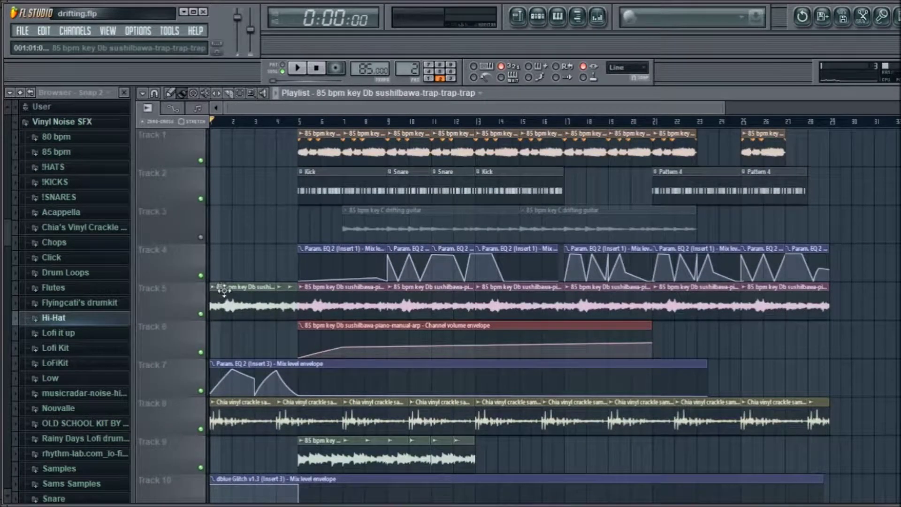
pyautogui.doubleClick(254, 303)
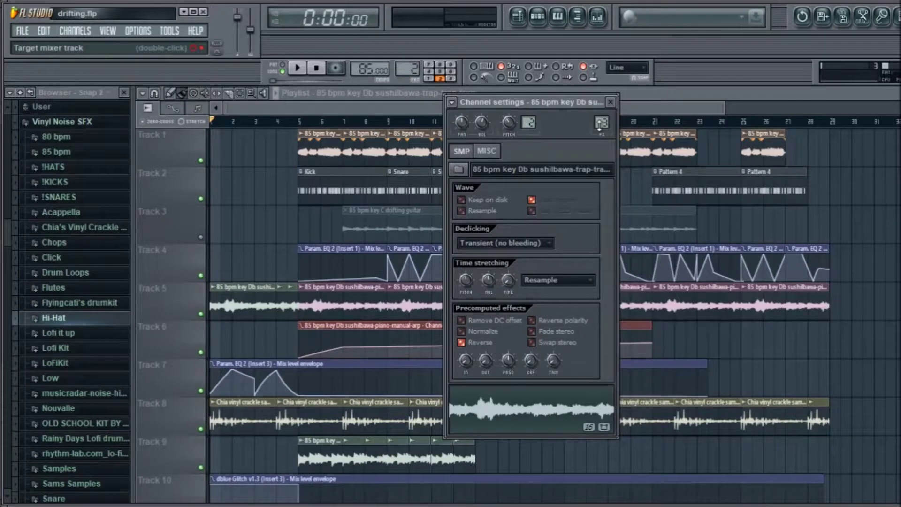
pyautogui.click(155, 232)
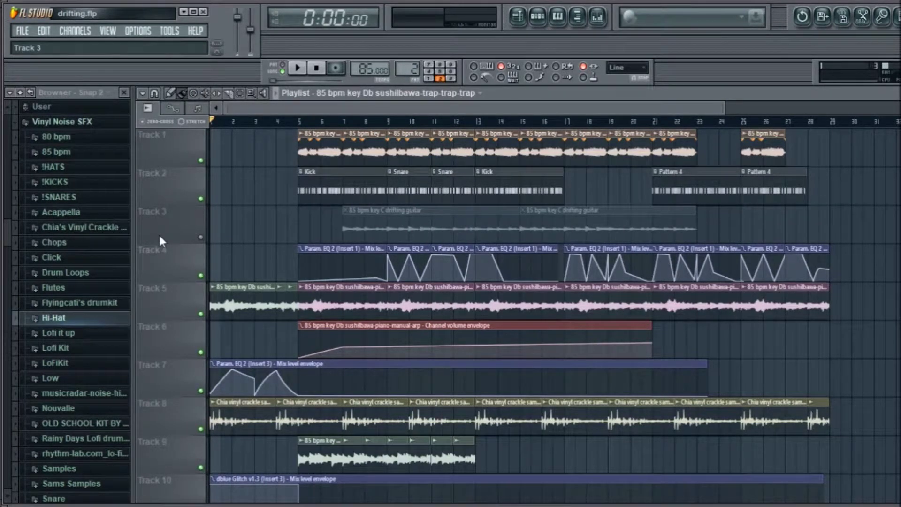
# Step: Inspect the channel settings of the kingfuh-smooth-chords clip on Track 1, and close them
pyautogui.scroll(-2, 159, 232)
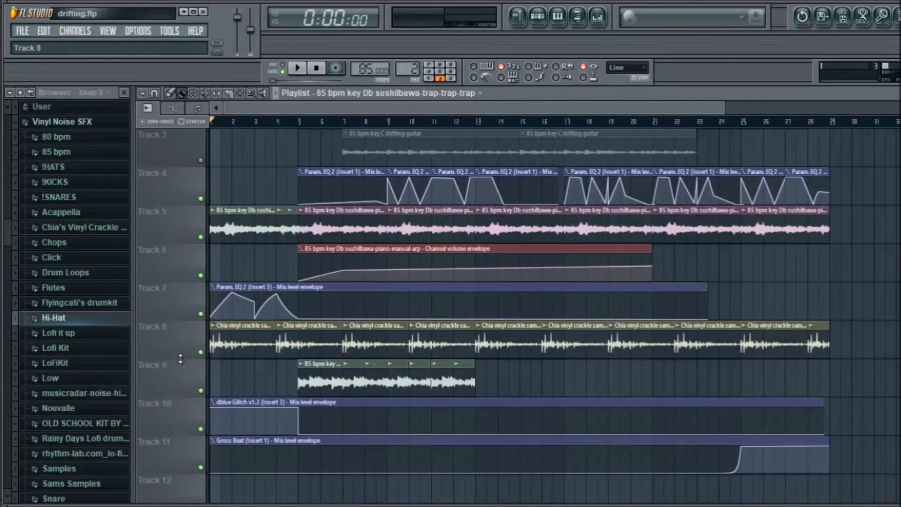
pyautogui.scroll(2, 180, 358)
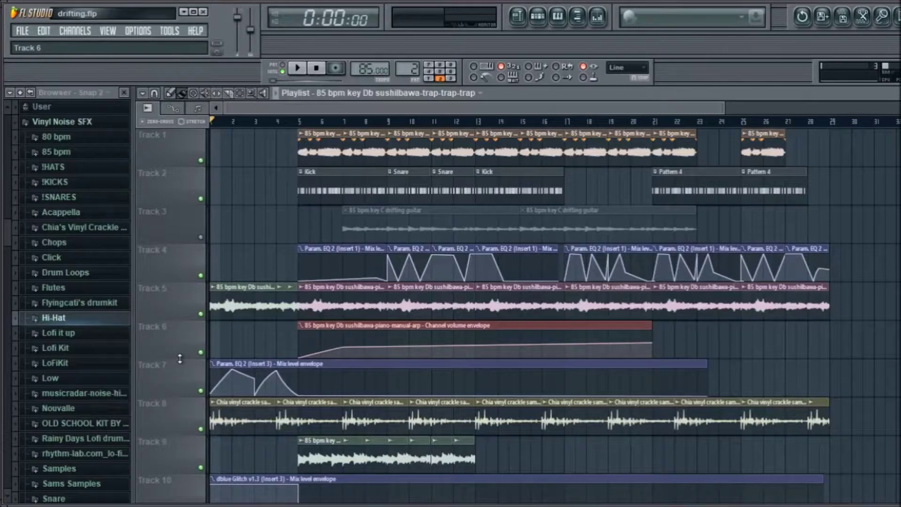
pyautogui.doubleClick(324, 149)
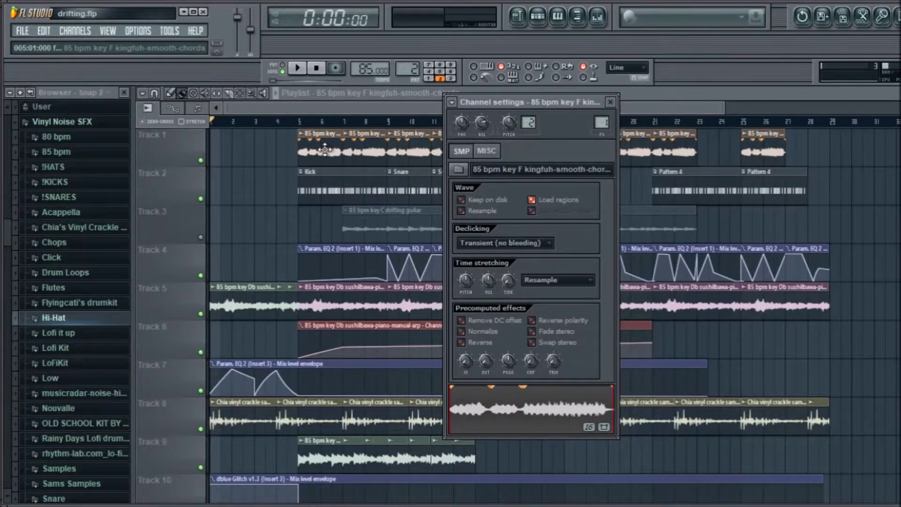
pyautogui.click(610, 102)
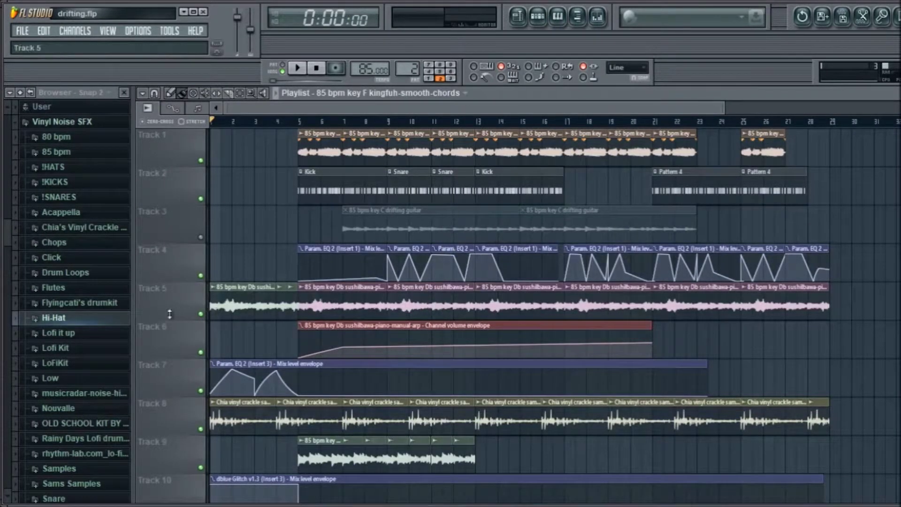
# Step: Inspect the channel settings of the drifting bass clip on Track 9, and close them
pyautogui.scroll(-4, 169, 314)
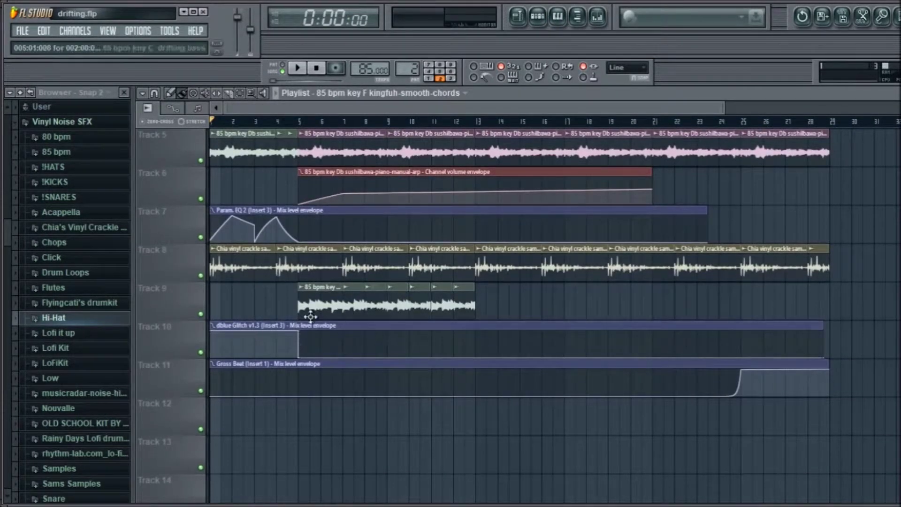
pyautogui.doubleClick(333, 302)
pyautogui.moveTo(569, 103); pyautogui.dragTo(567, 147)
pyautogui.click(608, 146)
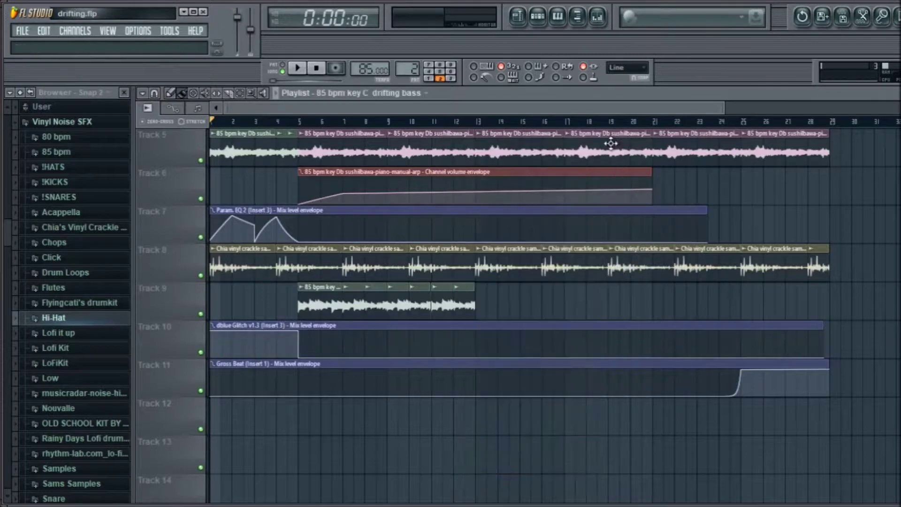
# Step: View the channel settings of Track 5's opening trap sample and the effects on its mixer insert
pyautogui.scroll(3, 181, 248)
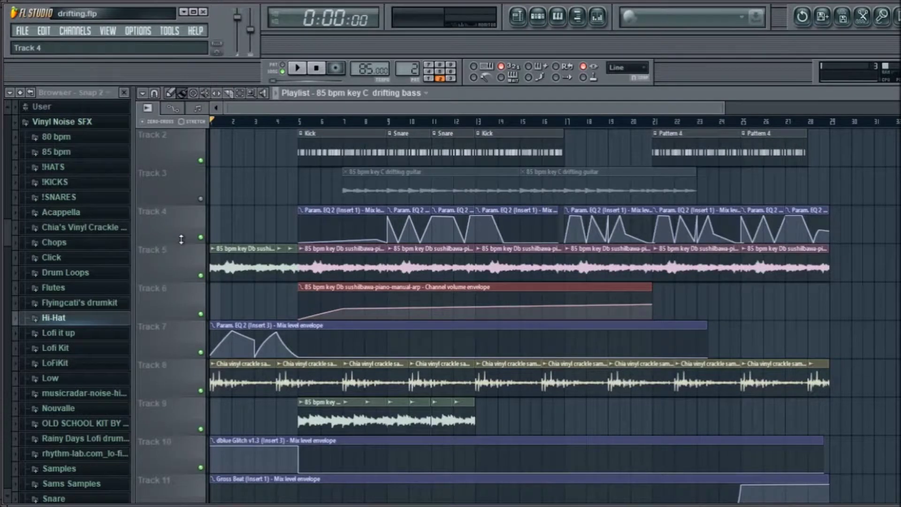
pyautogui.scroll(1, 181, 239)
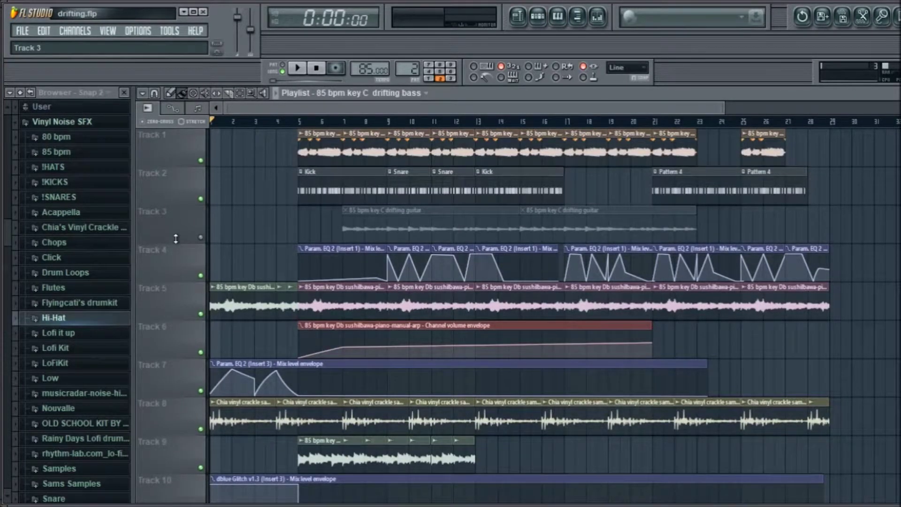
pyautogui.scroll(-1, 176, 239)
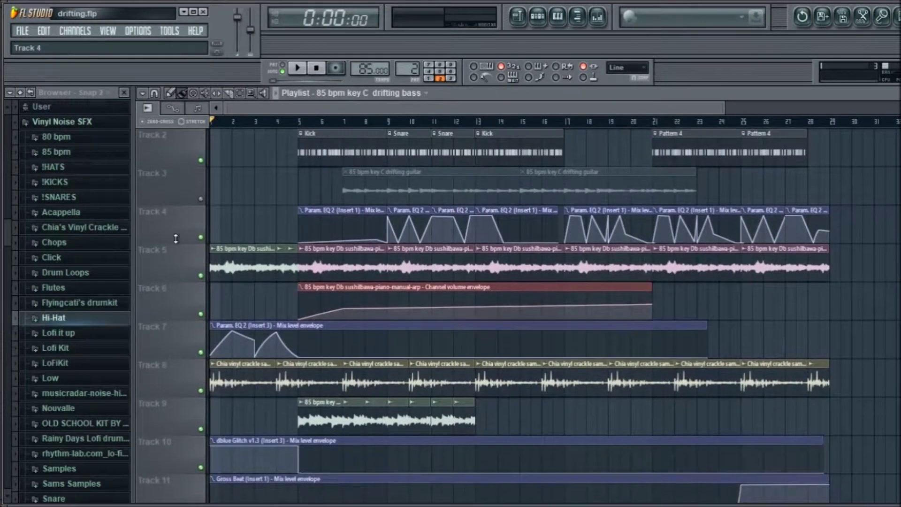
pyautogui.scroll(-1, 174, 238)
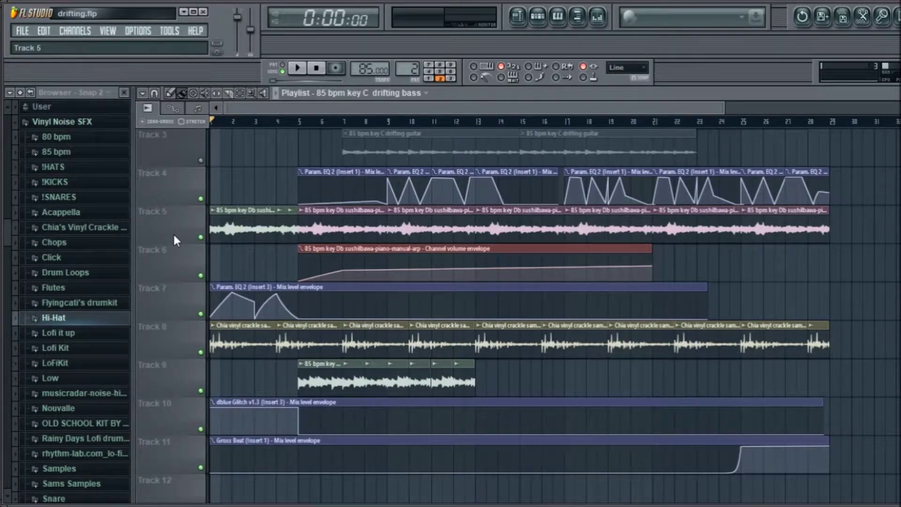
pyautogui.scroll(2, 173, 235)
pyautogui.doubleClick(234, 308)
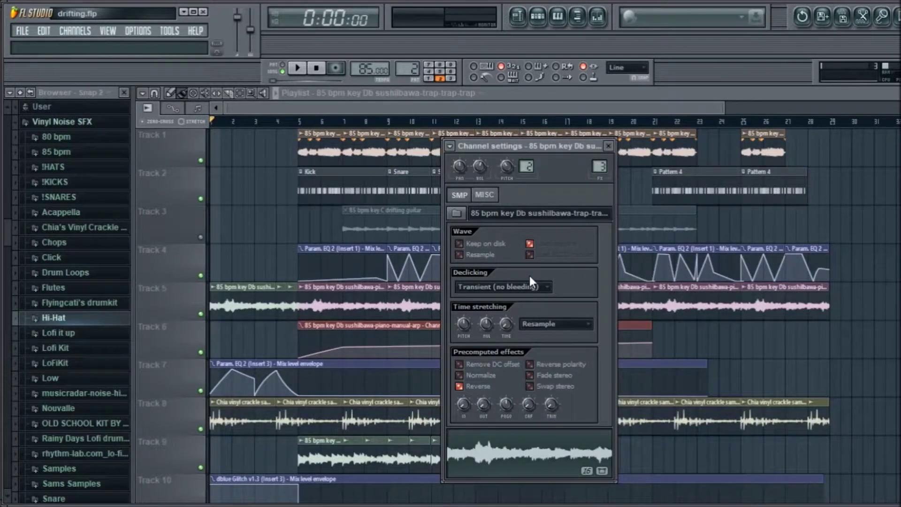
pyautogui.click(602, 170)
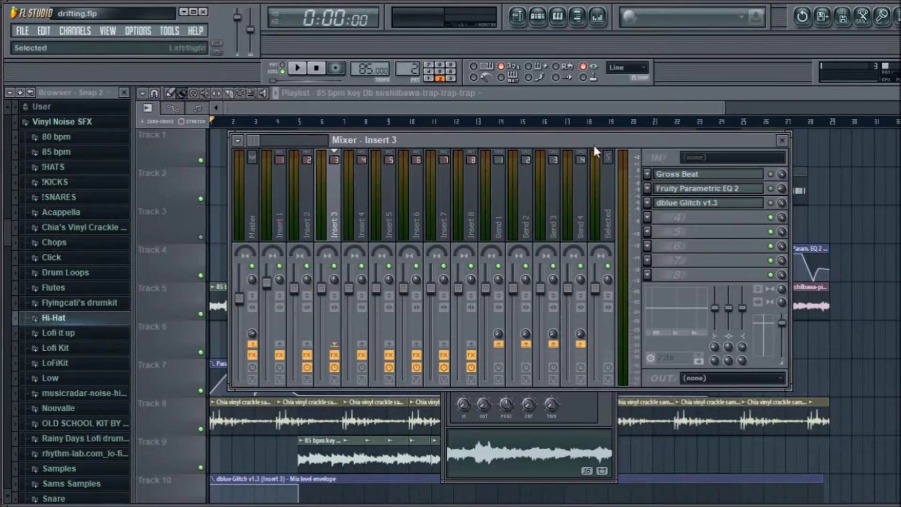
pyautogui.click(561, 105)
pyautogui.doubleClick(244, 300)
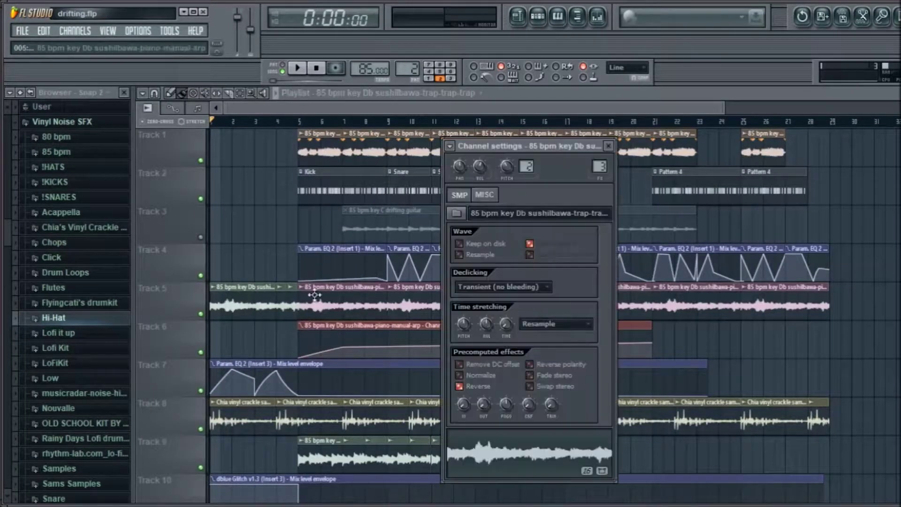
# Step: Turn off Reverse for the trap sample and play the intro to hear it forwards
pyautogui.click(468, 393)
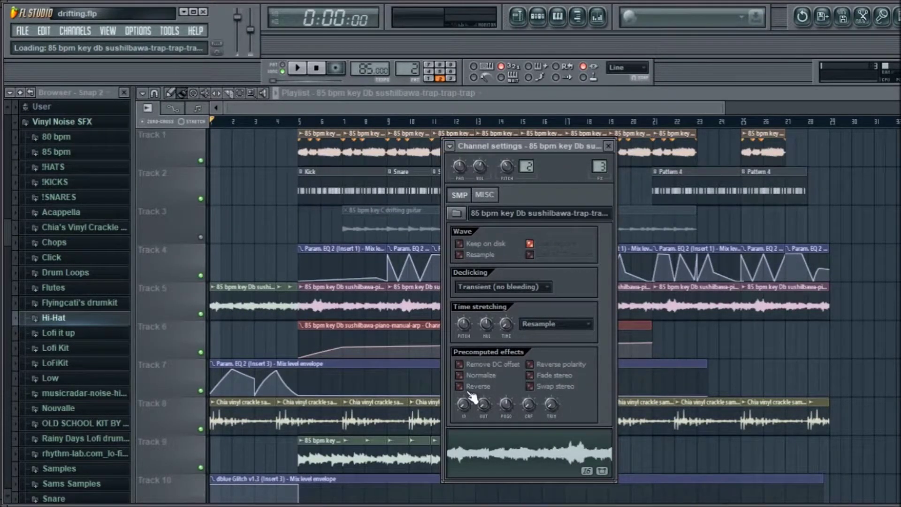
pyautogui.press('space')
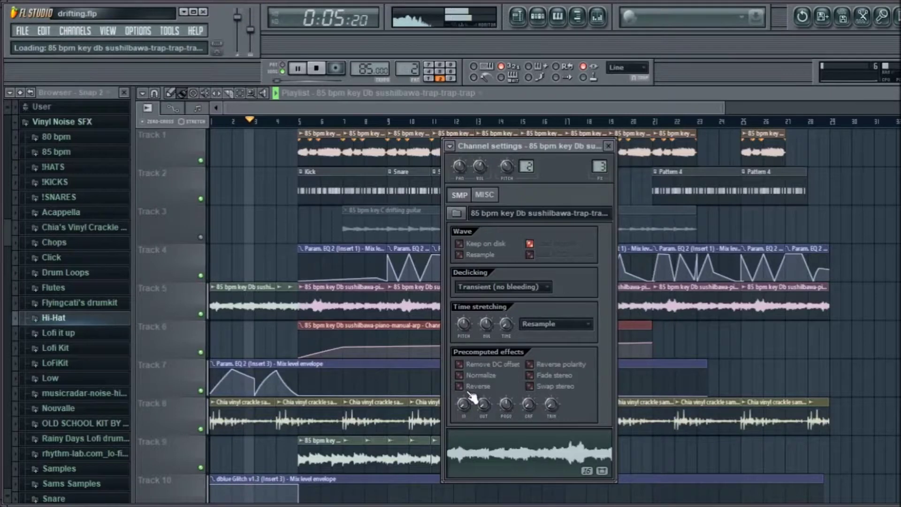
pyautogui.press('space')
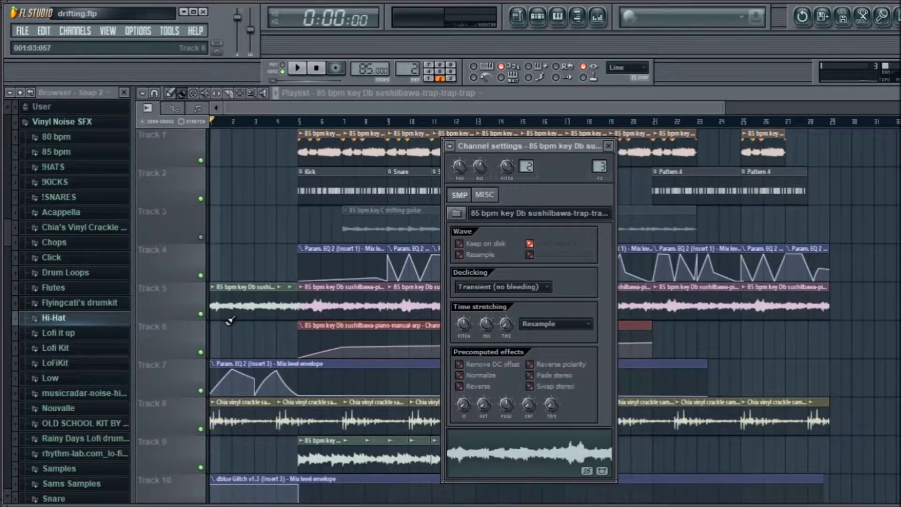
# Step: Turn Reverse back on for the trap sample and play the intro again to compare
pyautogui.click(479, 394)
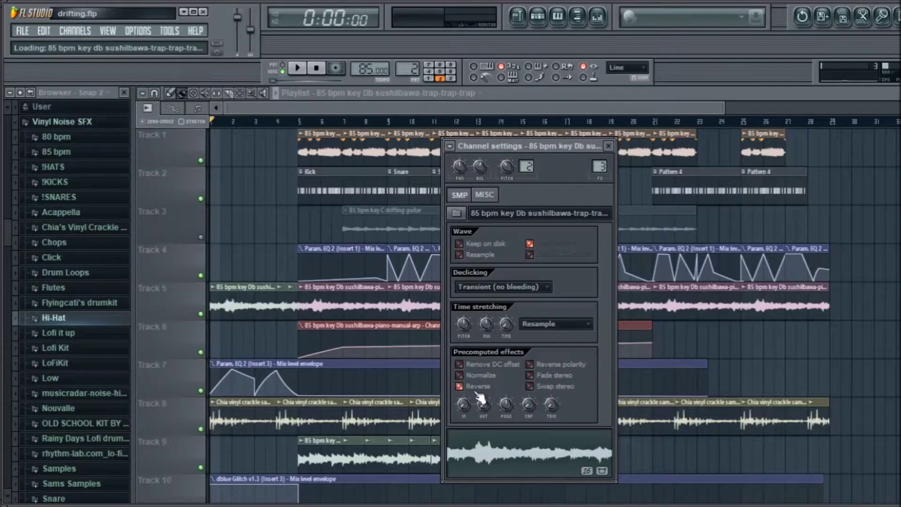
pyautogui.press('space')
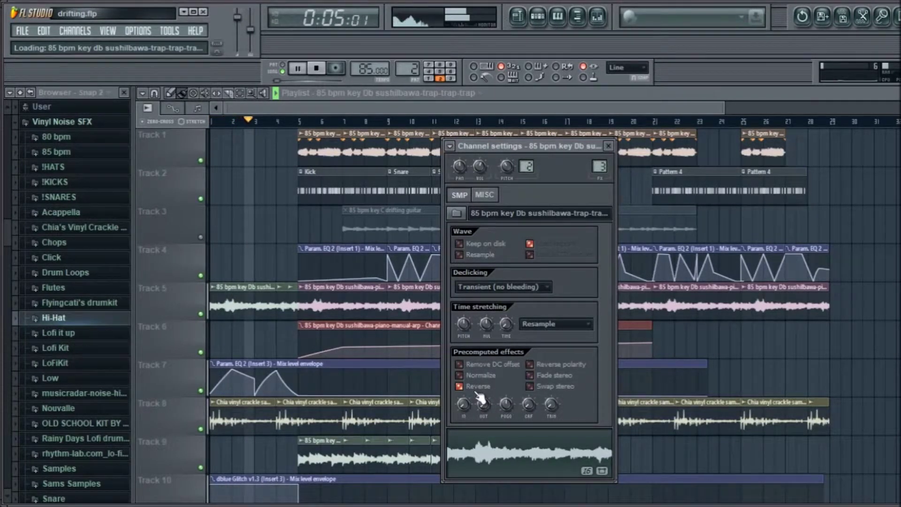
pyautogui.press('space')
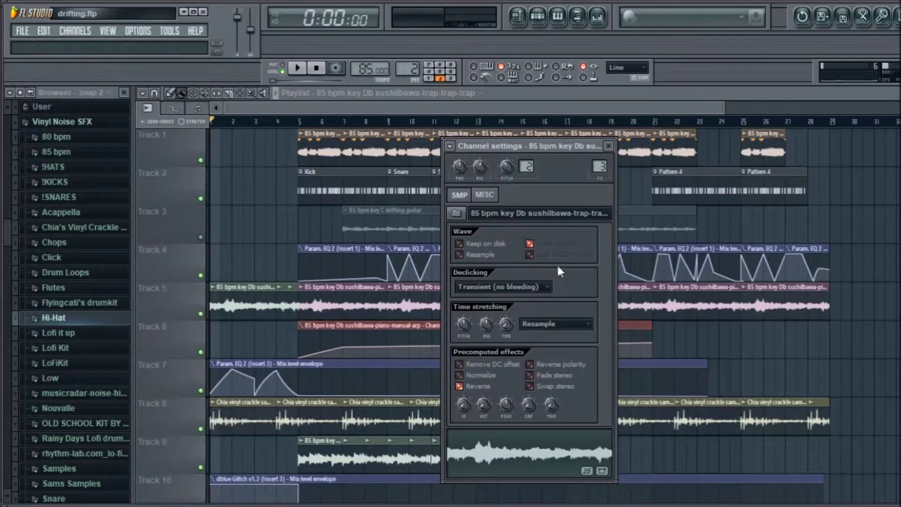
# Step: Enable Fruity Parametric EQ 2 on the trap sample's mixer insert and play the intro to hear its effect
pyautogui.doubleClick(598, 166)
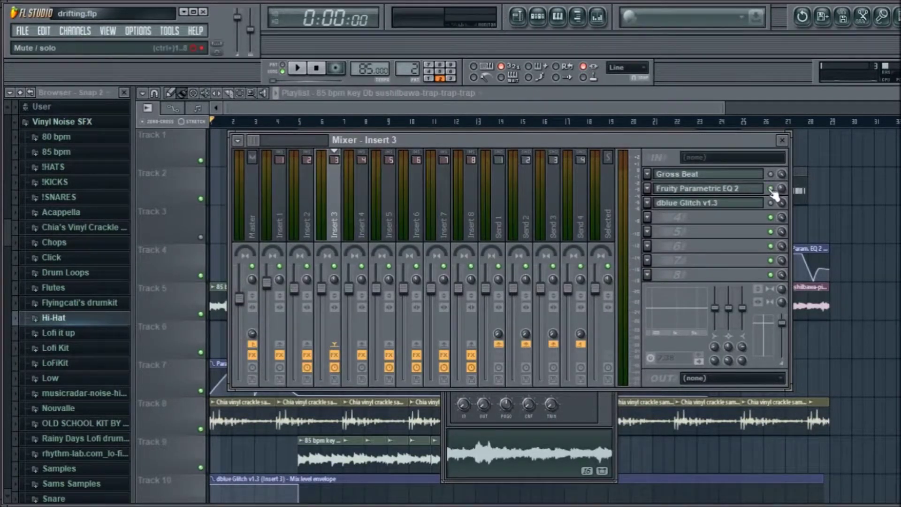
pyautogui.press('space')
pyautogui.click(474, 109)
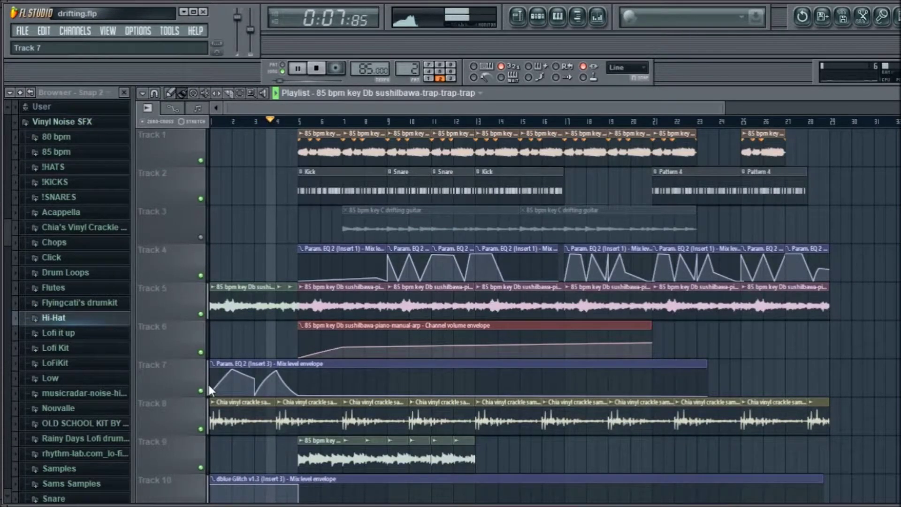
pyautogui.click(596, 17)
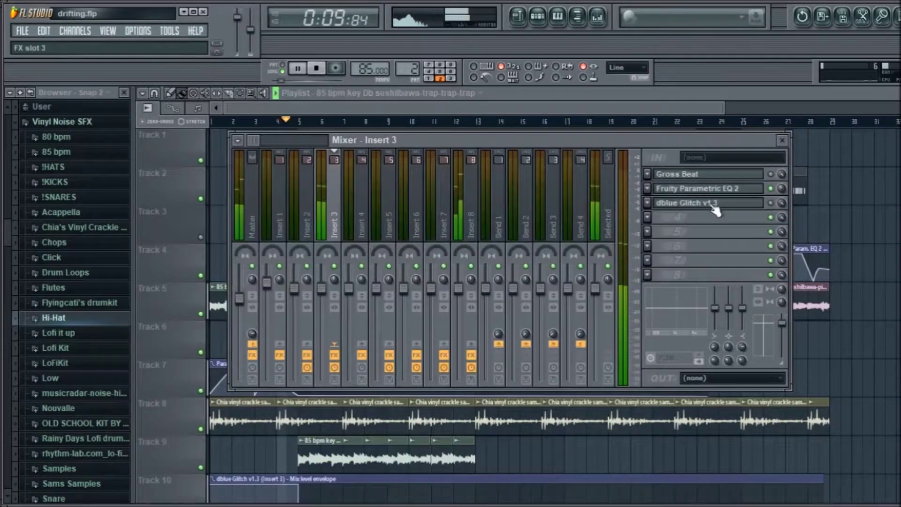
pyautogui.press('F9')
pyautogui.click(596, 17)
pyautogui.press('space')
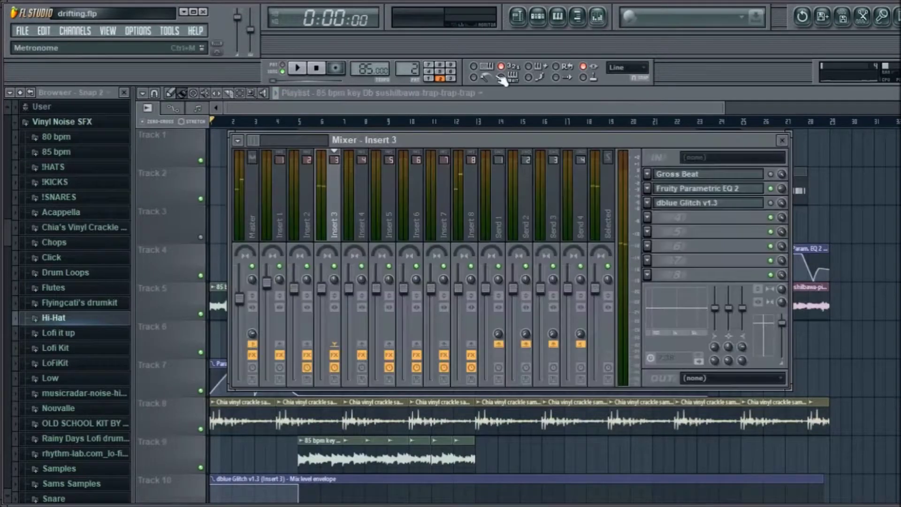
pyautogui.press('F9')
# Step: Examine the Parametric EQ 2 and dblue Glitch mix level envelopes on Tracks 7 and 10 over the first four bars
pyautogui.scroll(-1, 157, 305)
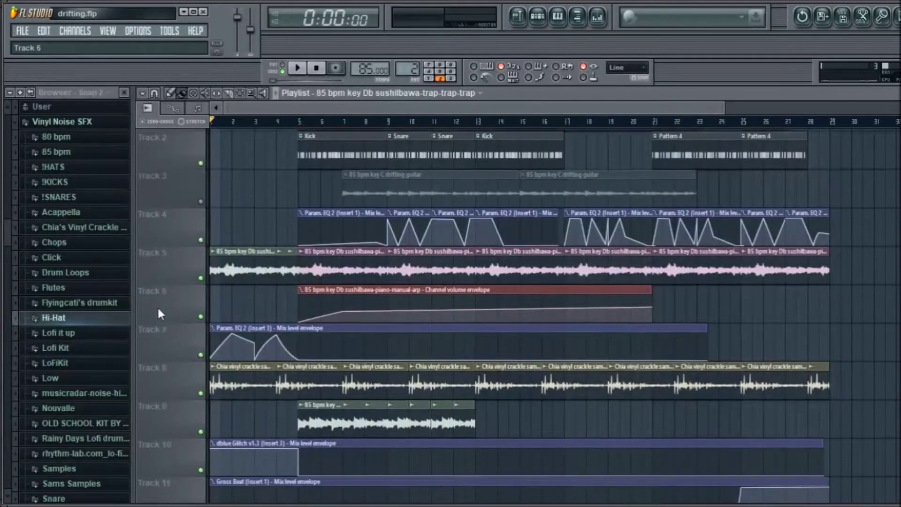
pyautogui.scroll(2, 259, 123)
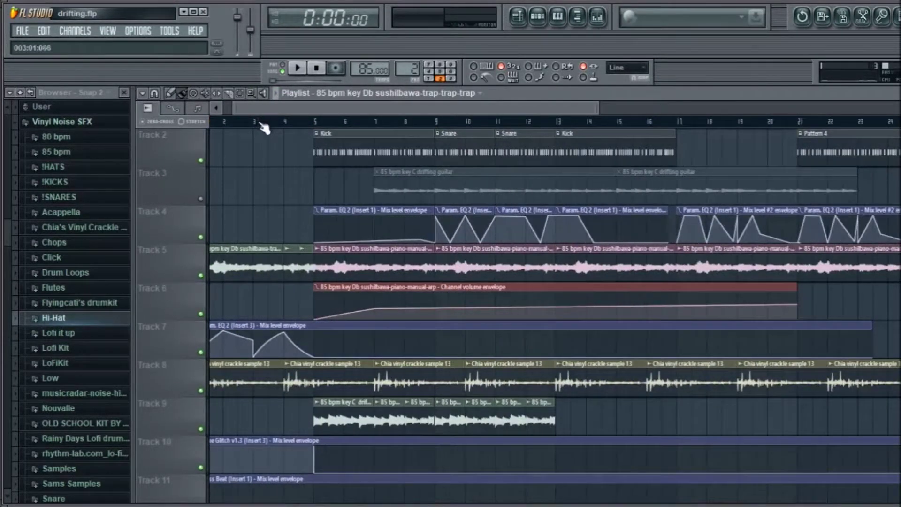
pyautogui.scroll(3, 263, 123)
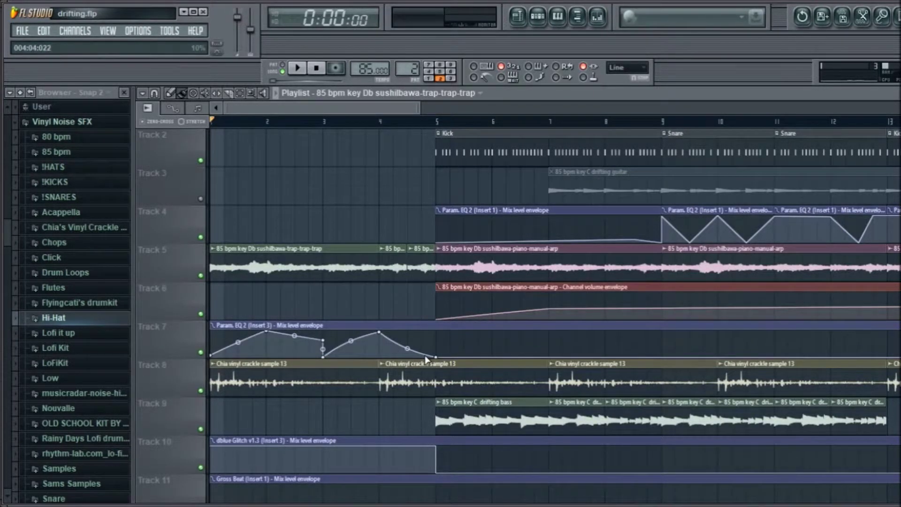
pyautogui.scroll(-3, 177, 365)
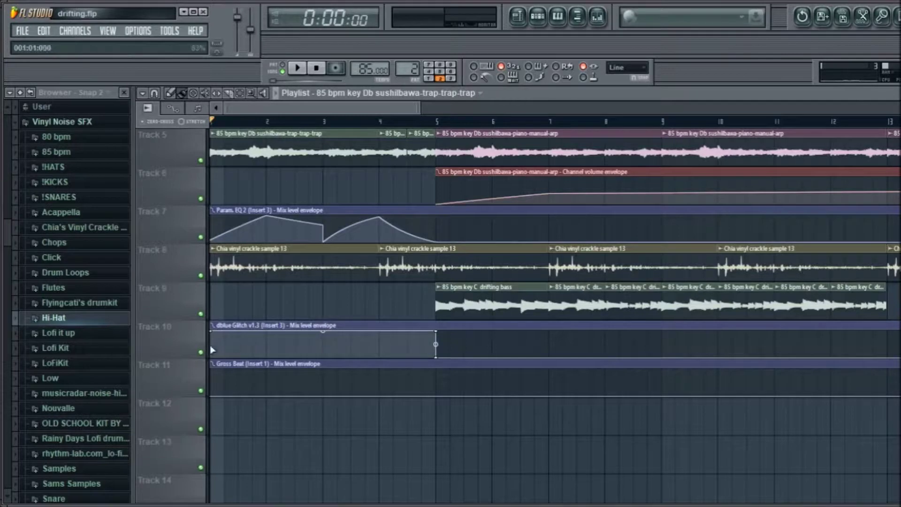
pyautogui.scroll(2, 180, 346)
pyautogui.scroll(1, 180, 346)
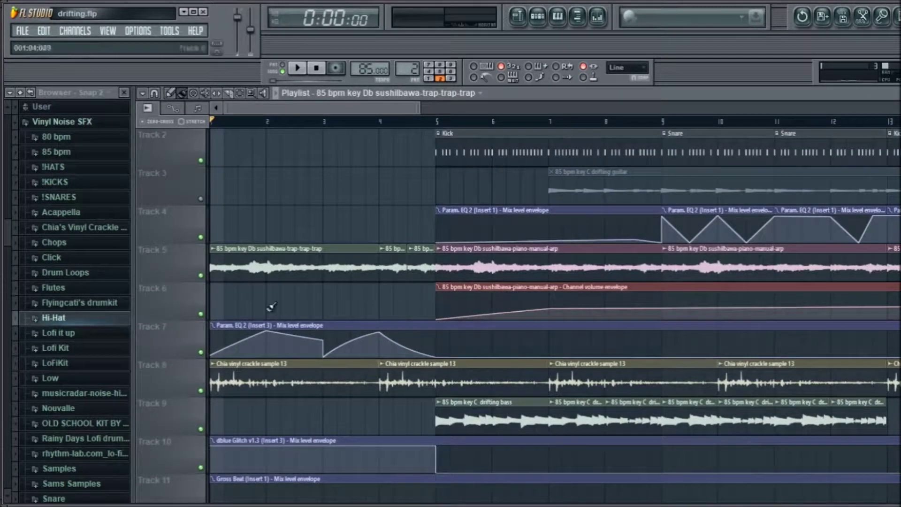
pyautogui.scroll(-1, 524, 134)
pyautogui.scroll(-1, 524, 134)
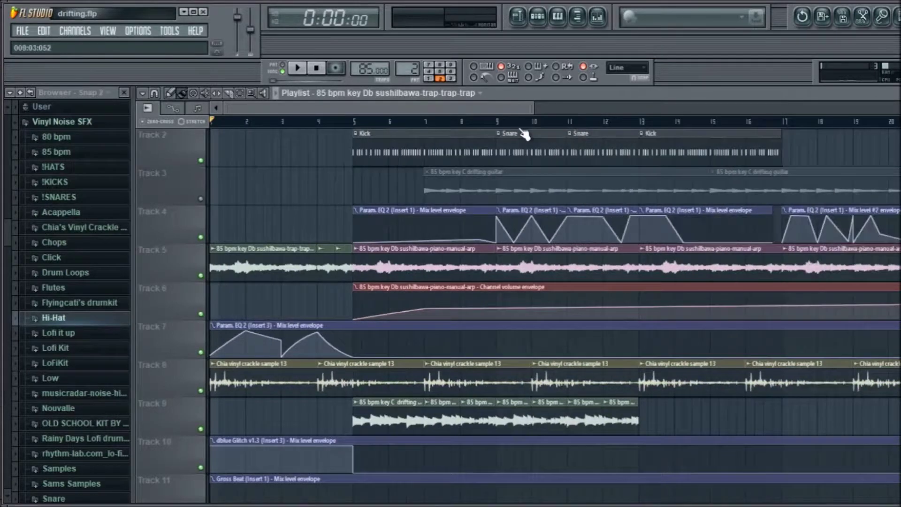
# Step: Open Gross Beat on the trap sample's mixer insert and play the intro to hear its time envelope
pyautogui.doubleClick(295, 266)
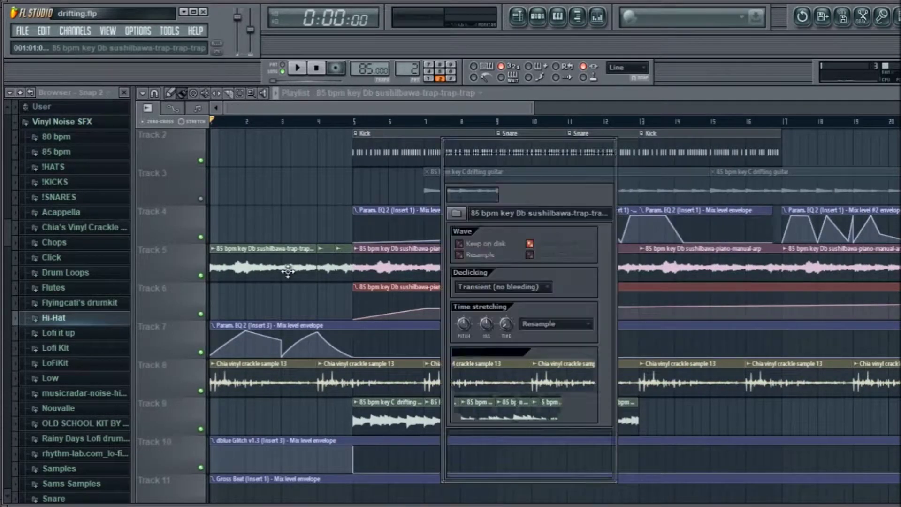
pyautogui.doubleClick(600, 167)
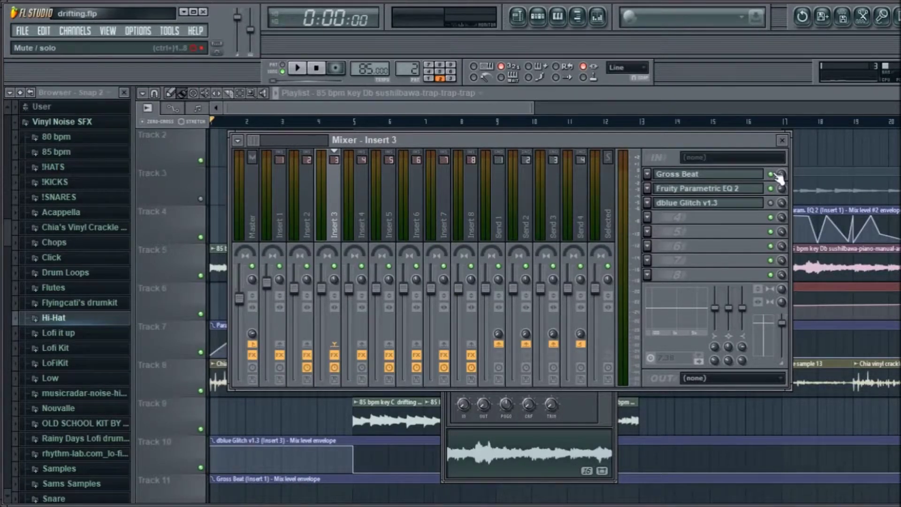
pyautogui.click(746, 175)
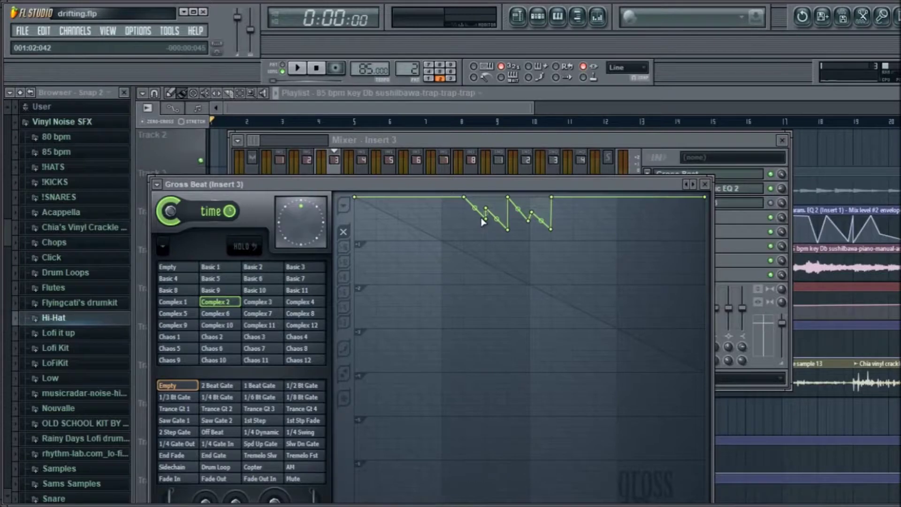
pyautogui.press('space')
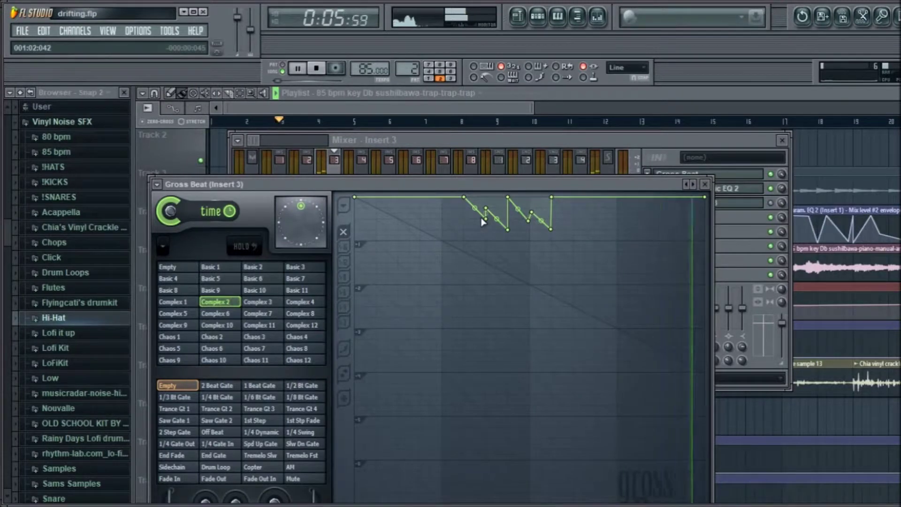
pyautogui.press('space')
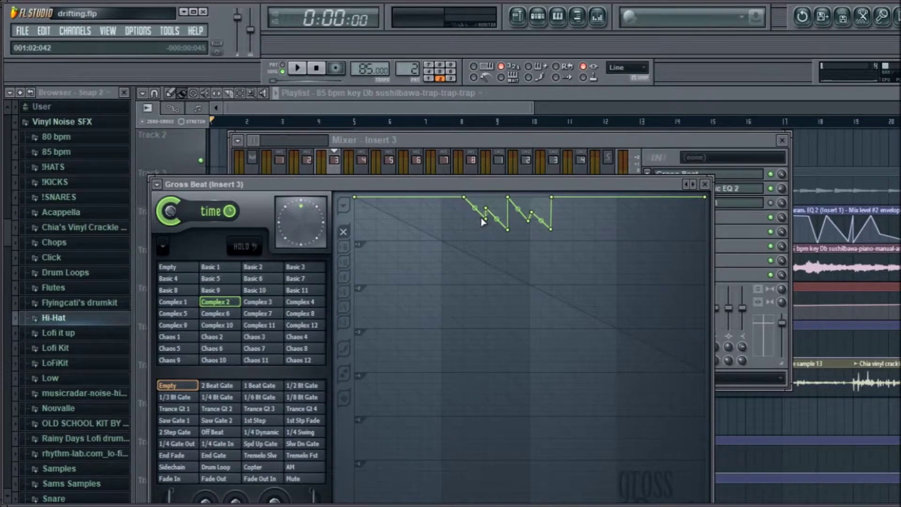
# Step: Enable dblue Glitch v1.3 on Insert 3 and play the intro to hear its effect
pyautogui.click(638, 142)
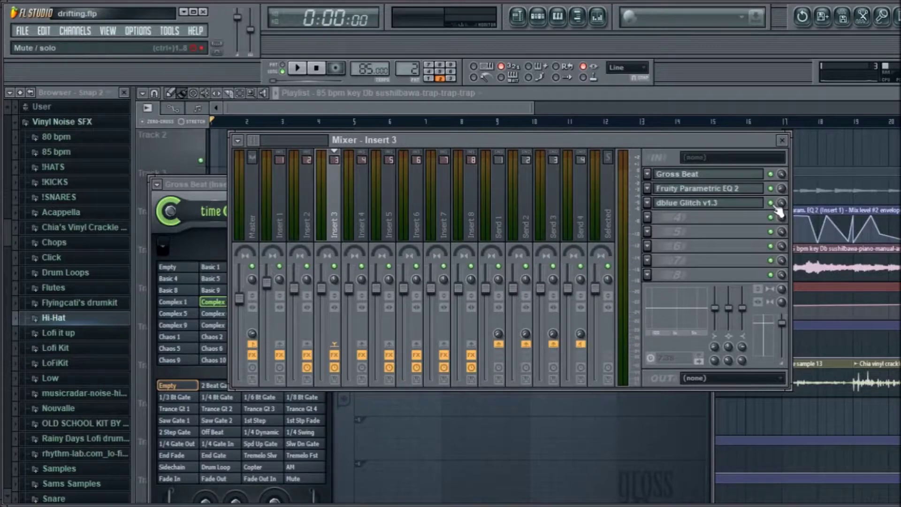
pyautogui.press('space')
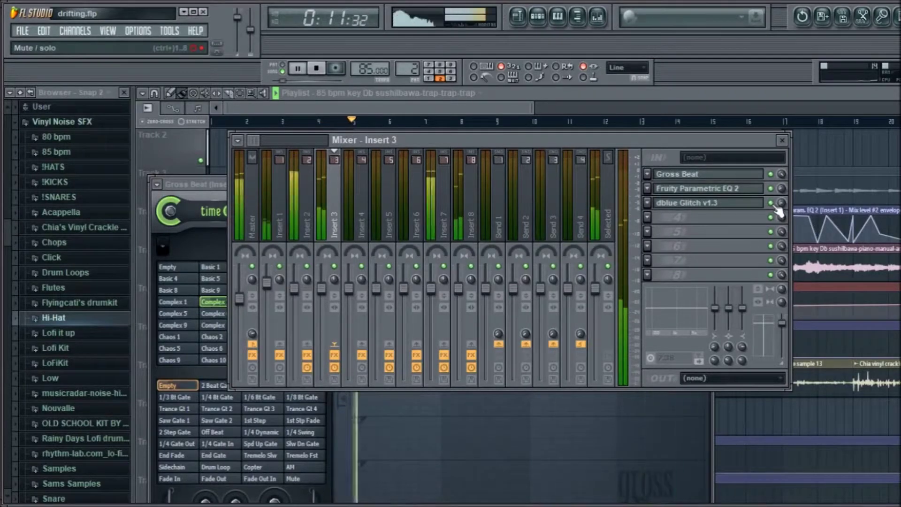
pyautogui.press('space')
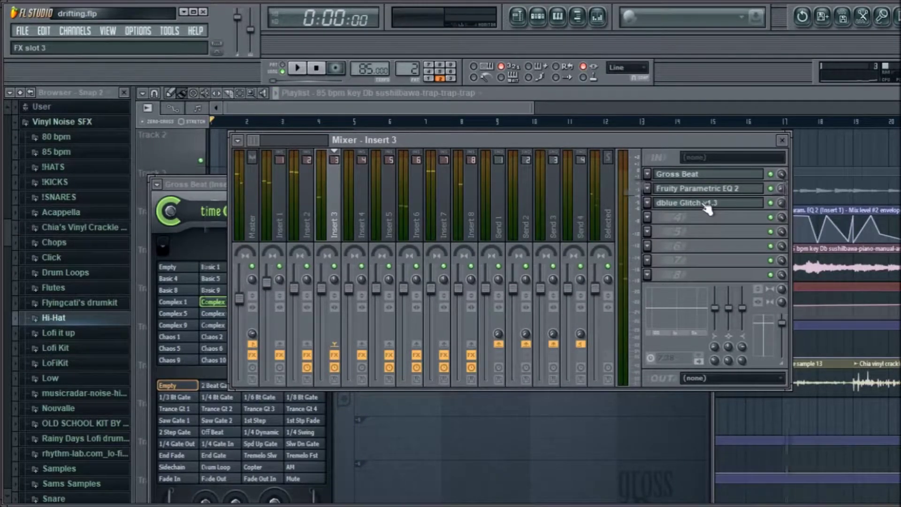
# Step: Examine the step sequence and effect settings of dblue Glitch v1.3 on Insert 3
pyautogui.click(701, 202)
pyautogui.moveTo(628, 187); pyautogui.dragTo(671, 97)
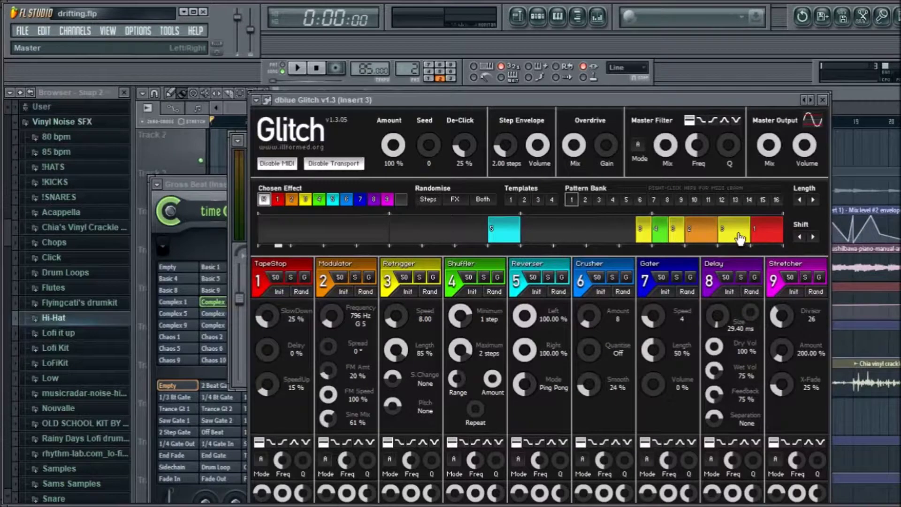
pyautogui.click(235, 106)
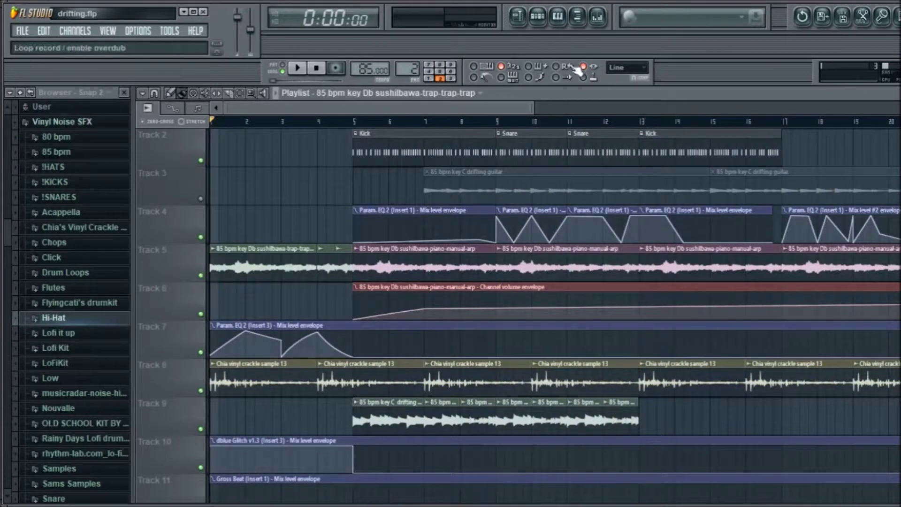
pyautogui.click(599, 17)
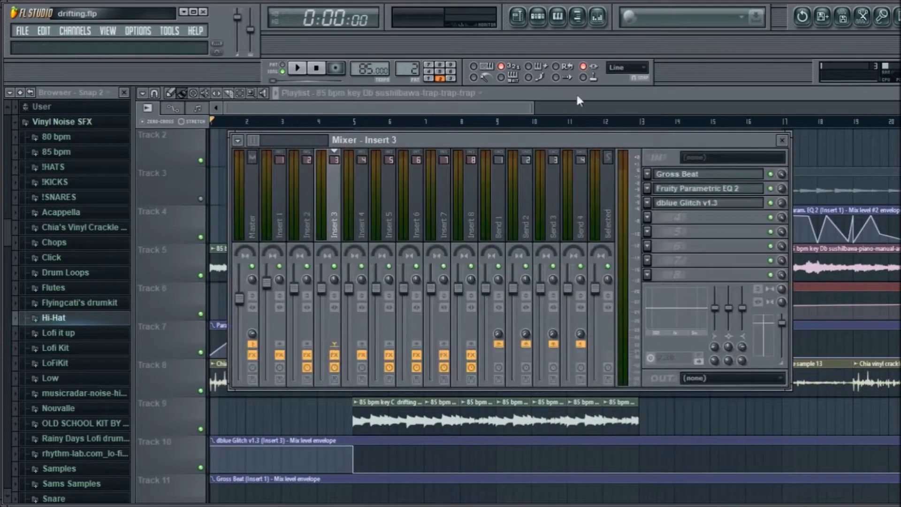
pyautogui.click(679, 206)
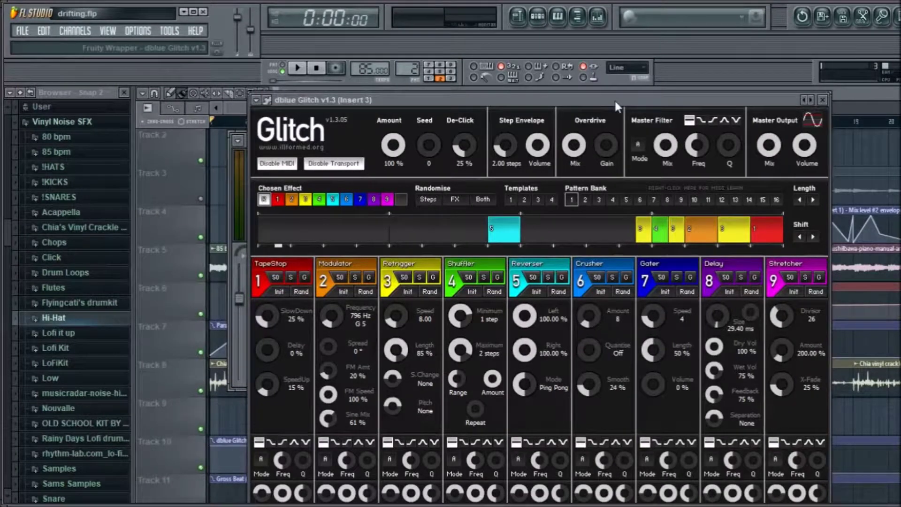
pyautogui.click(675, 89)
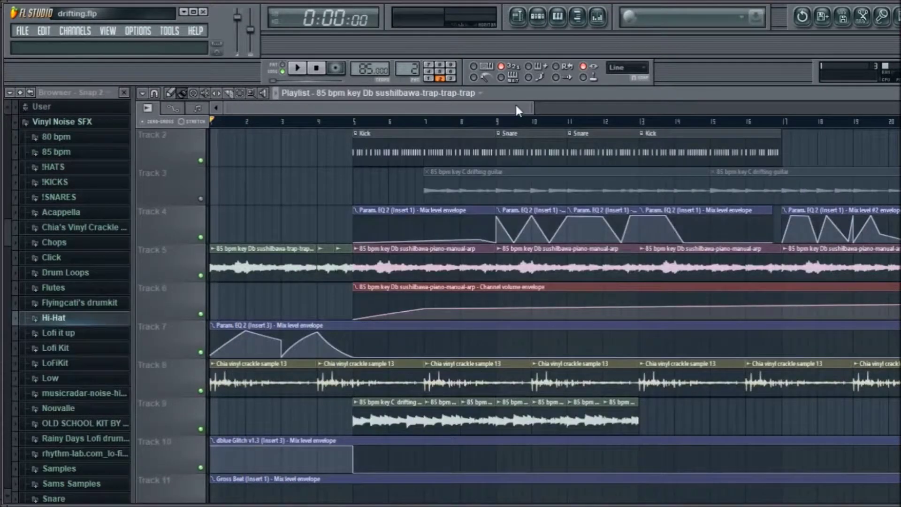
# Step: Inspect the piano-manual-arp sample's channel settings and the effects chain on mixer Insert 1
pyautogui.scroll(-3, 516, 134)
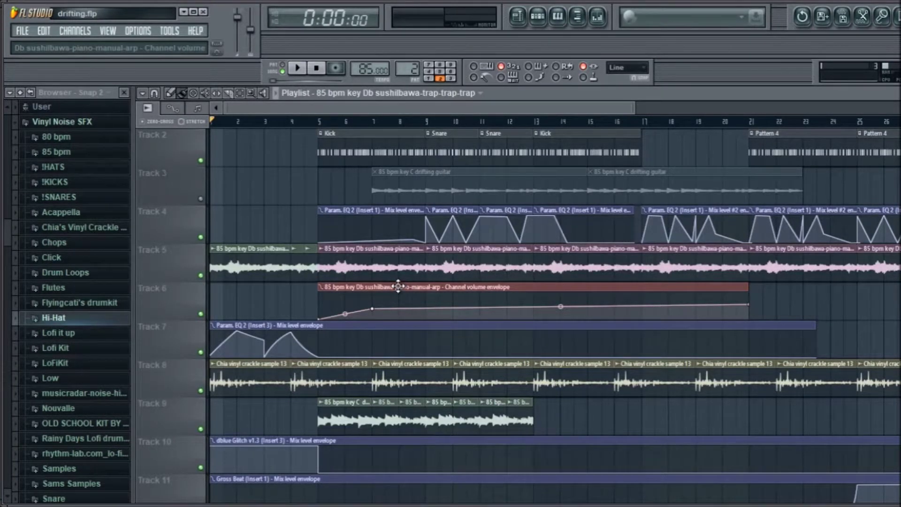
pyautogui.doubleClick(375, 267)
pyautogui.click(601, 170)
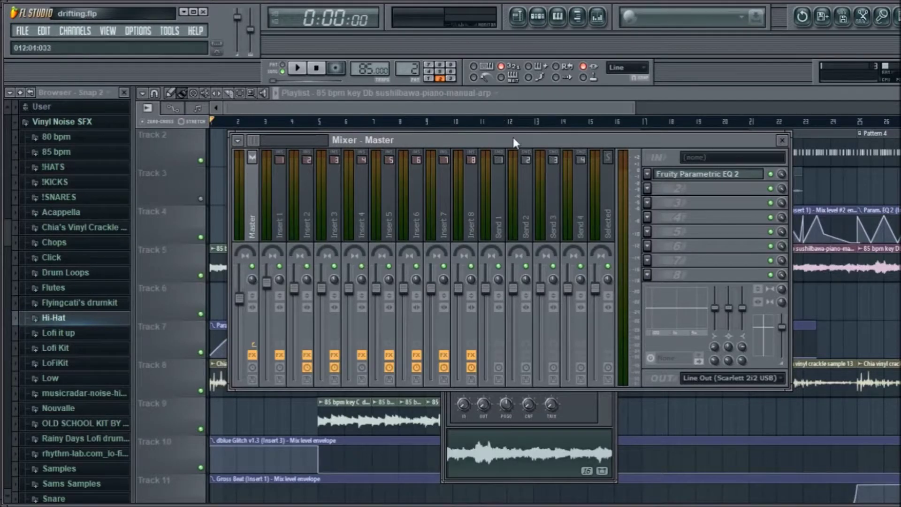
pyautogui.click(532, 452)
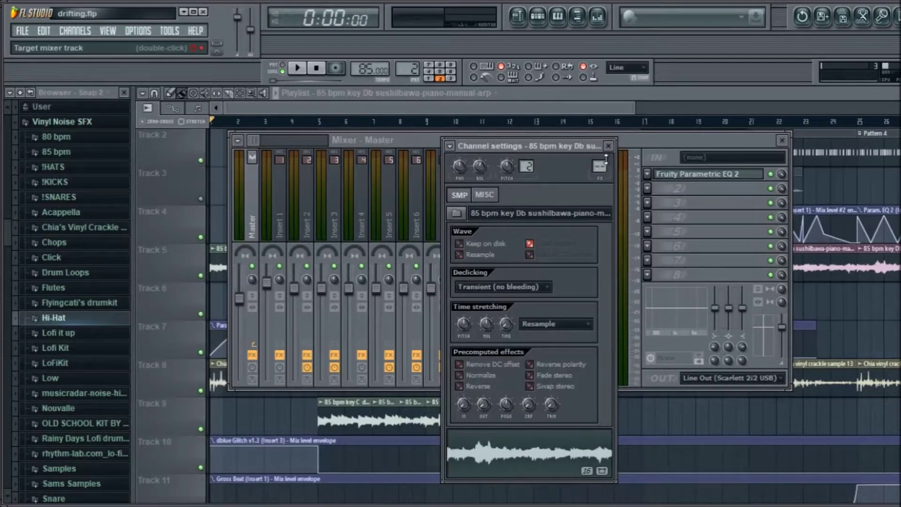
pyautogui.click(282, 178)
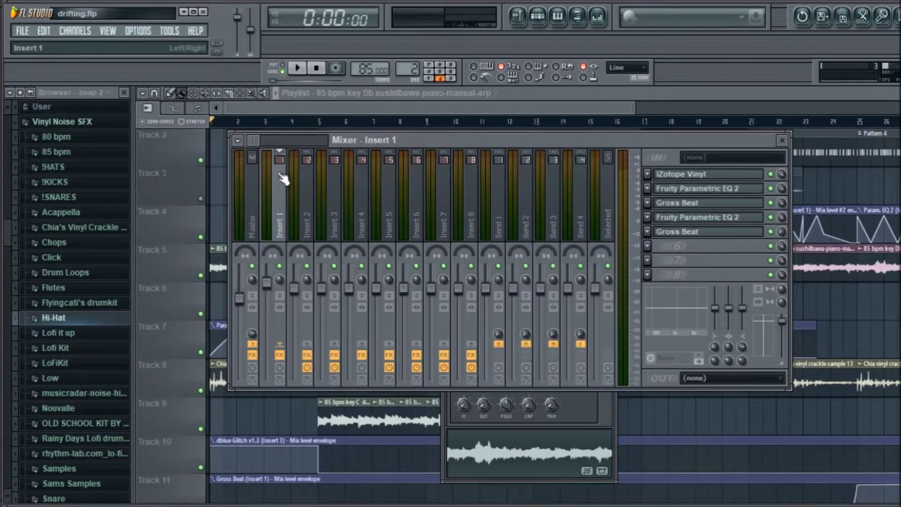
pyautogui.press('F12')
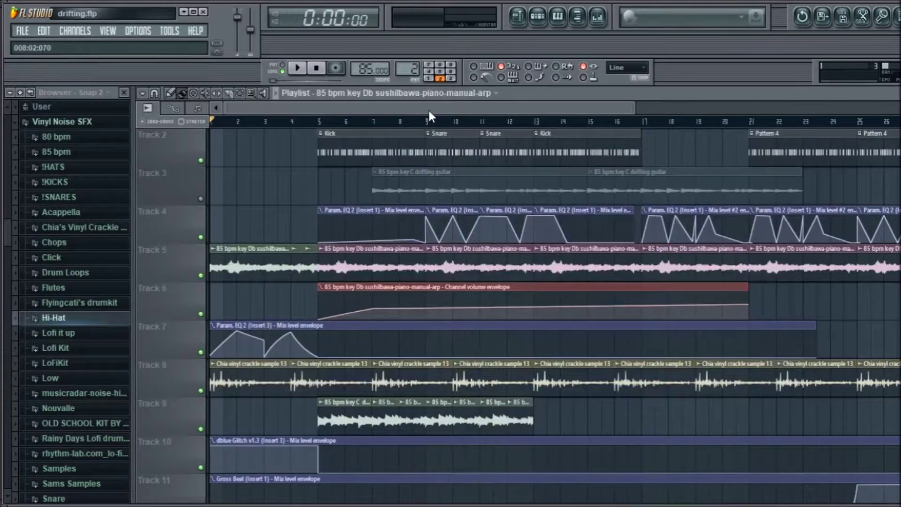
# Step: Recheck the piano-manual-arp sample's mixer effects and play the arrangement from bar 5
pyautogui.doubleClick(452, 264)
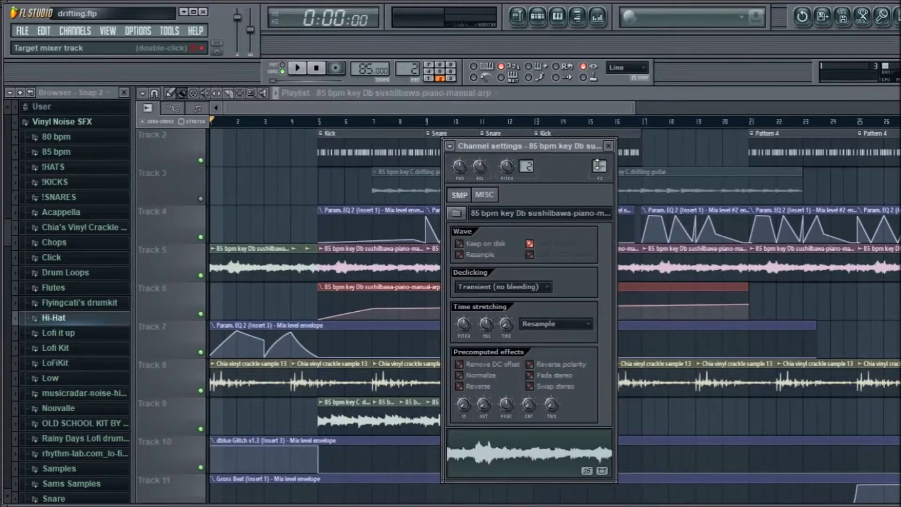
pyautogui.click(599, 166)
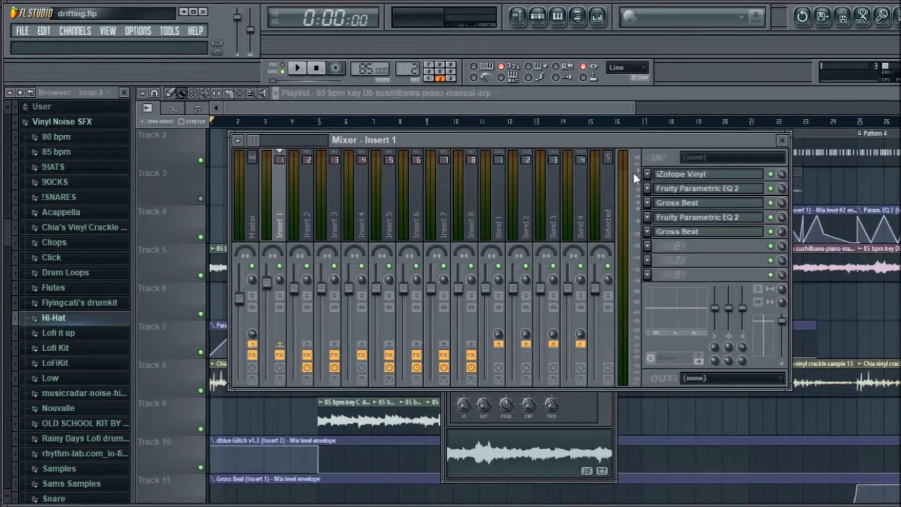
pyautogui.press('F12')
pyautogui.click(319, 121)
pyautogui.press('space')
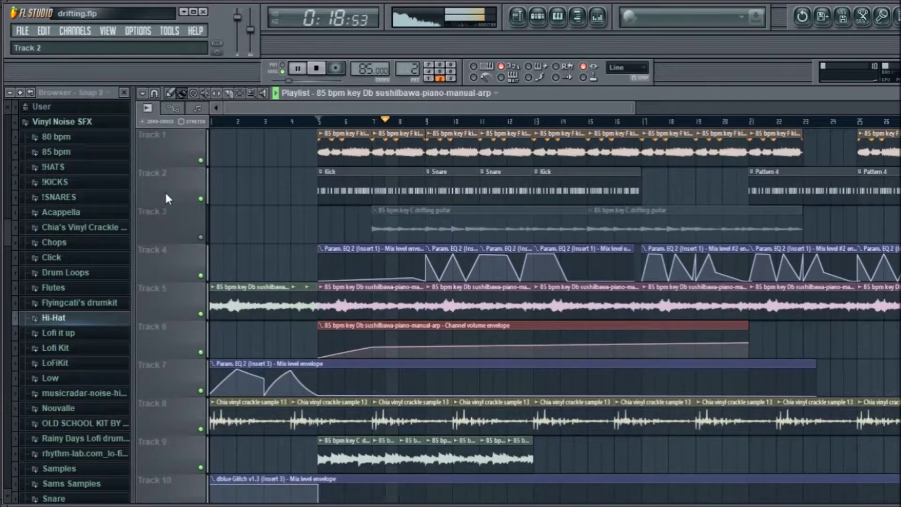
pyautogui.press('space')
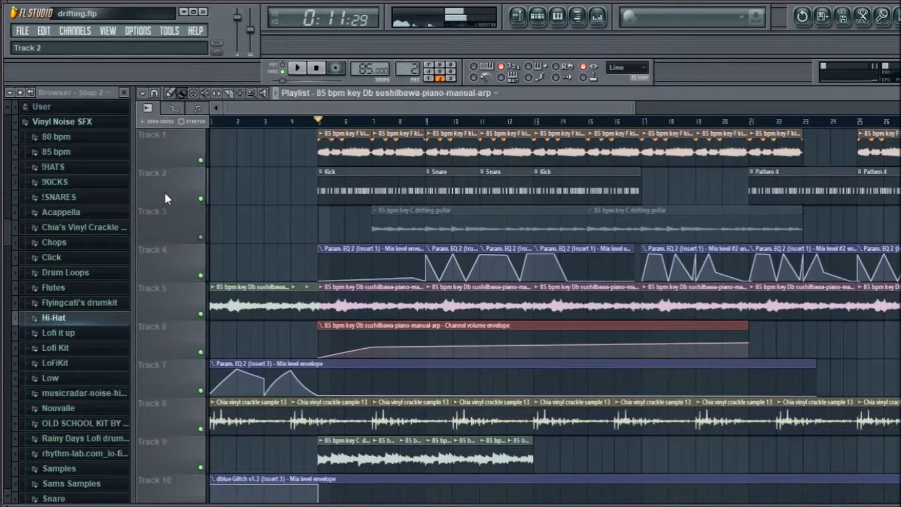
# Step: Review the piano-manual-arp sample's mixer effects and look over the automation envelopes across the whole playlist arrangement
pyautogui.doubleClick(406, 307)
pyautogui.doubleClick(525, 166)
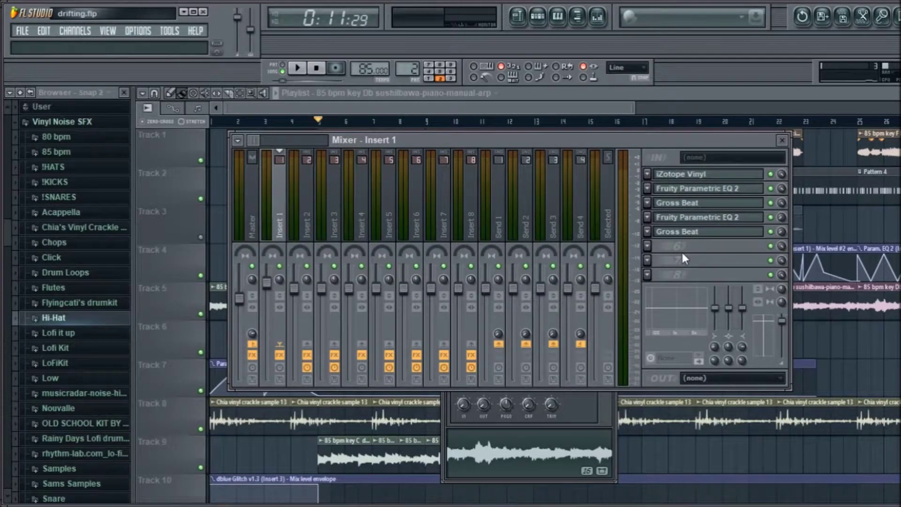
pyautogui.click(492, 93)
pyautogui.scroll(-2, 585, 136)
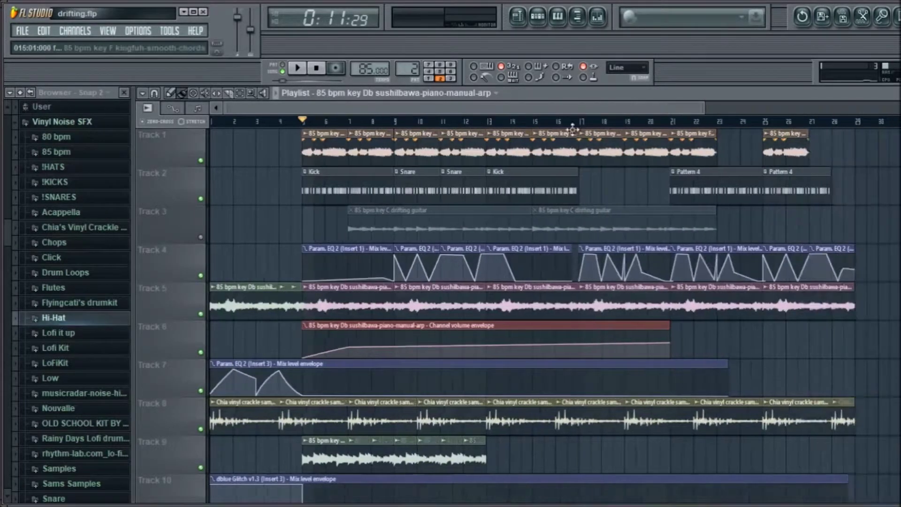
pyautogui.scroll(-5, 193, 313)
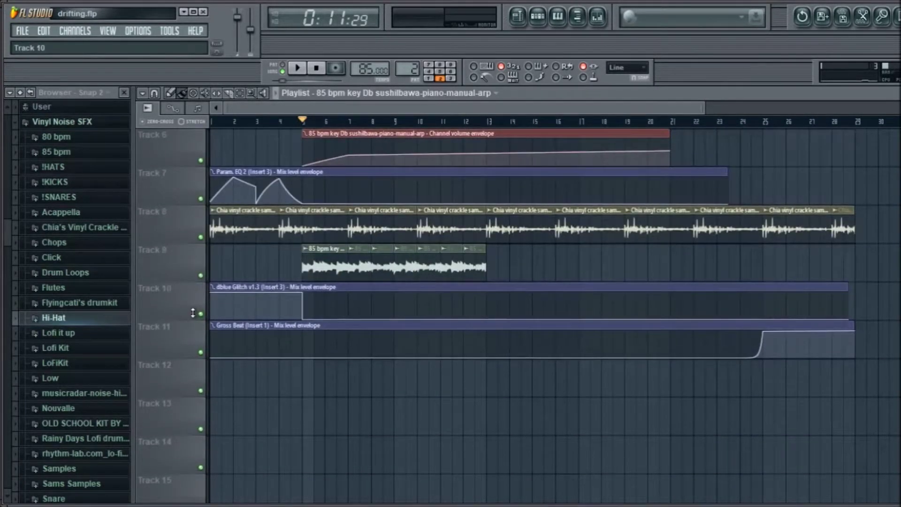
pyautogui.scroll(4, 193, 313)
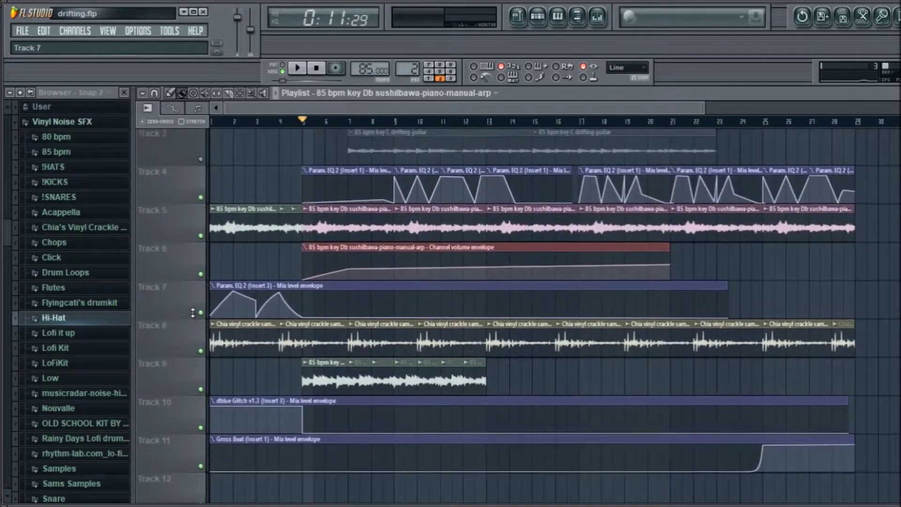
pyautogui.scroll(1, 193, 313)
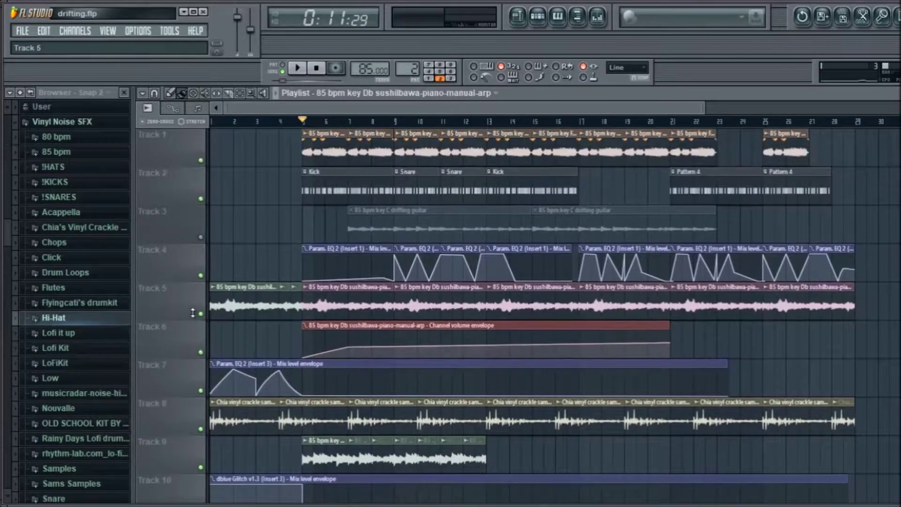
# Step: Compare the two Gross Beat instances on Insert 1 and briefly bypass the one in slot 5
pyautogui.click(597, 17)
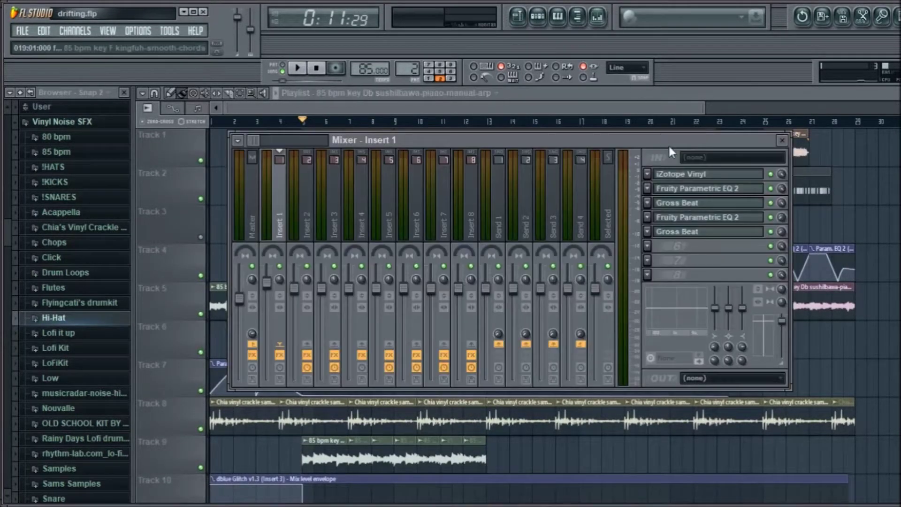
pyautogui.click(689, 204)
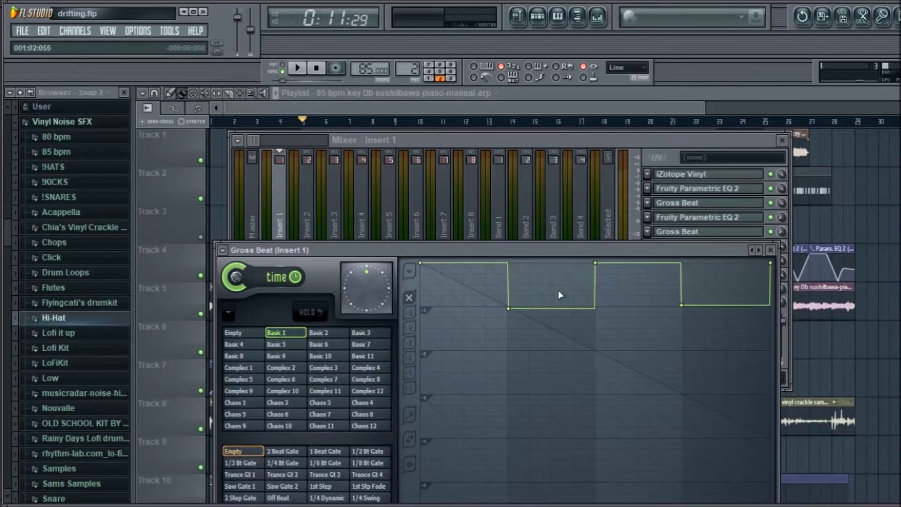
pyautogui.click(722, 139)
pyautogui.moveTo(722, 138); pyautogui.dragTo(720, 121)
pyautogui.click(690, 214)
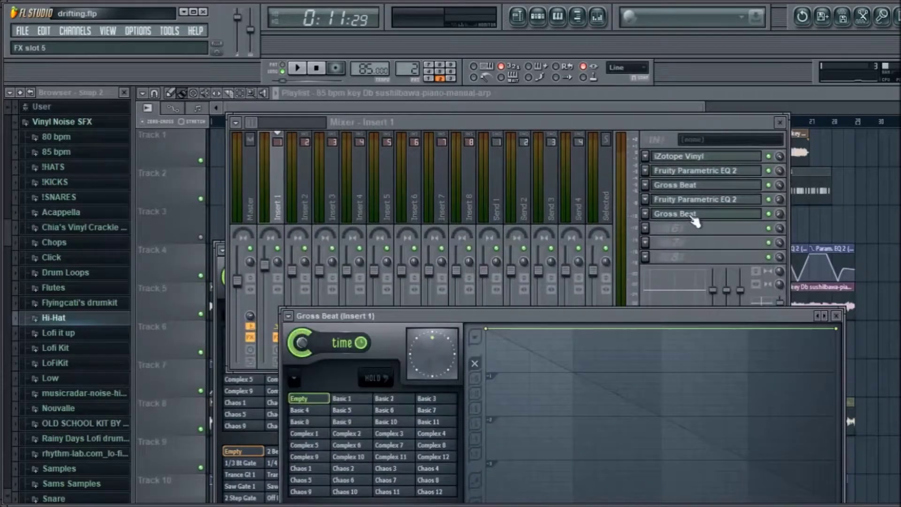
pyautogui.moveTo(577, 318); pyautogui.dragTo(536, 155)
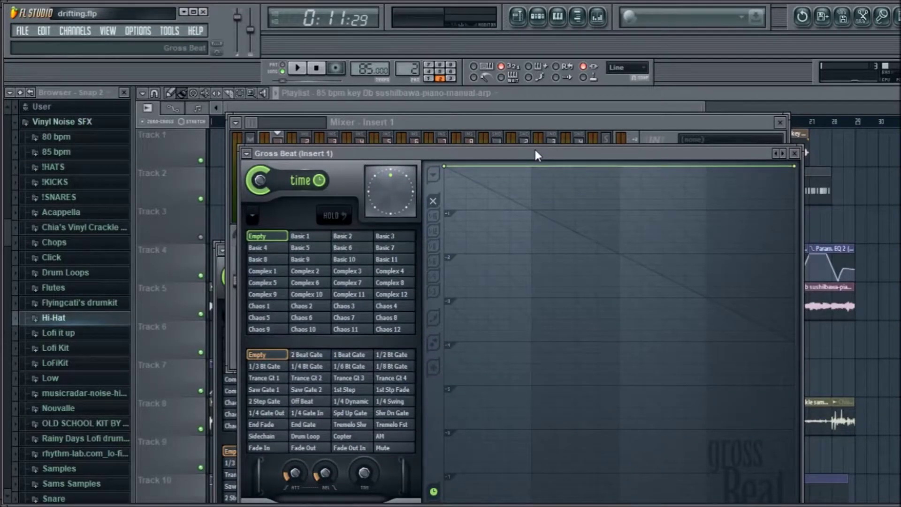
pyautogui.moveTo(535, 150); pyautogui.dragTo(469, 284)
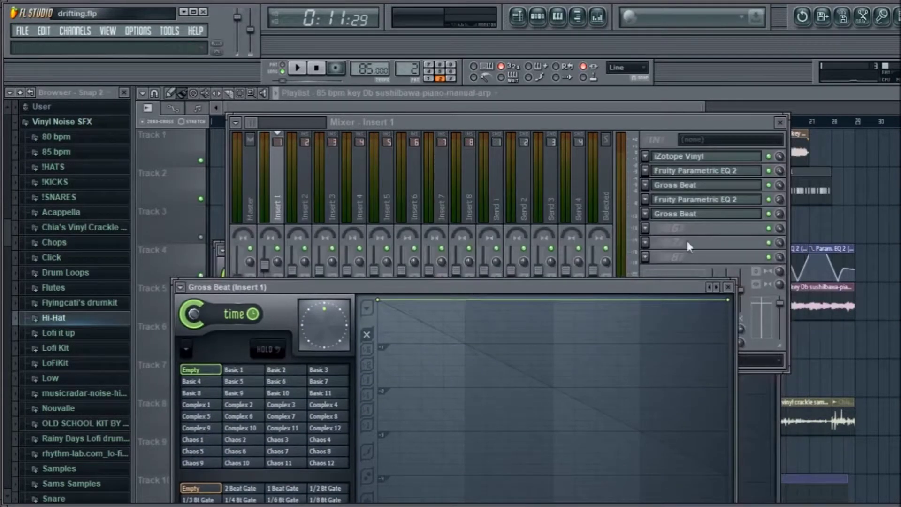
pyautogui.click(769, 215)
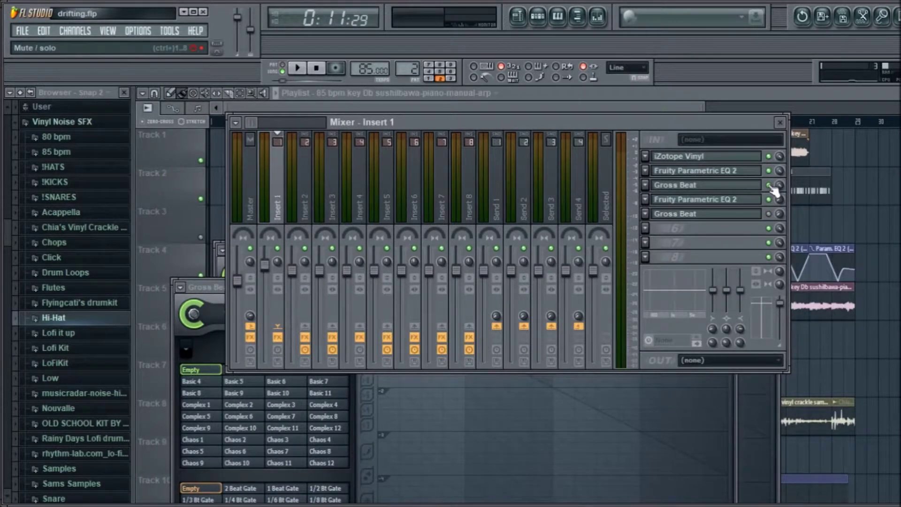
pyautogui.click(769, 213)
# Step: Open the Kick pattern and inspect the Boomy kick channel's Fruity Peak Controller on mixer Insert 2
pyautogui.click(590, 111)
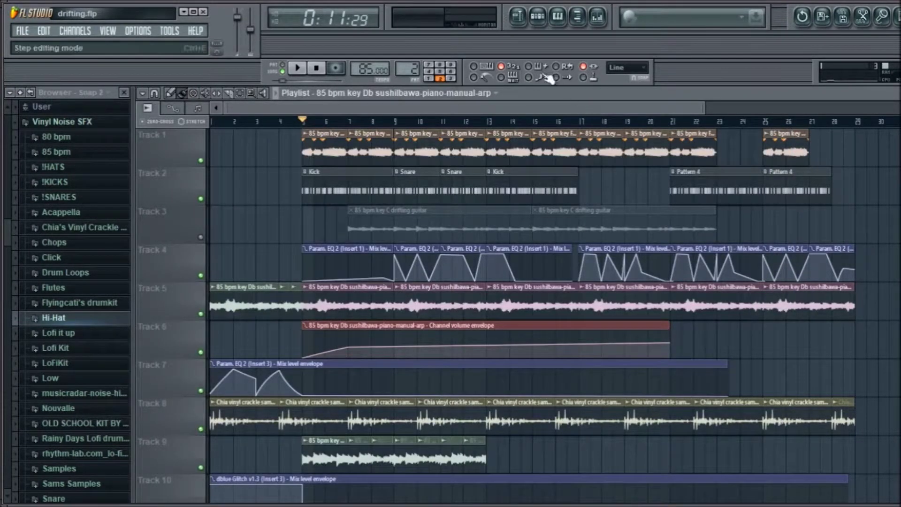
pyautogui.doubleClick(341, 187)
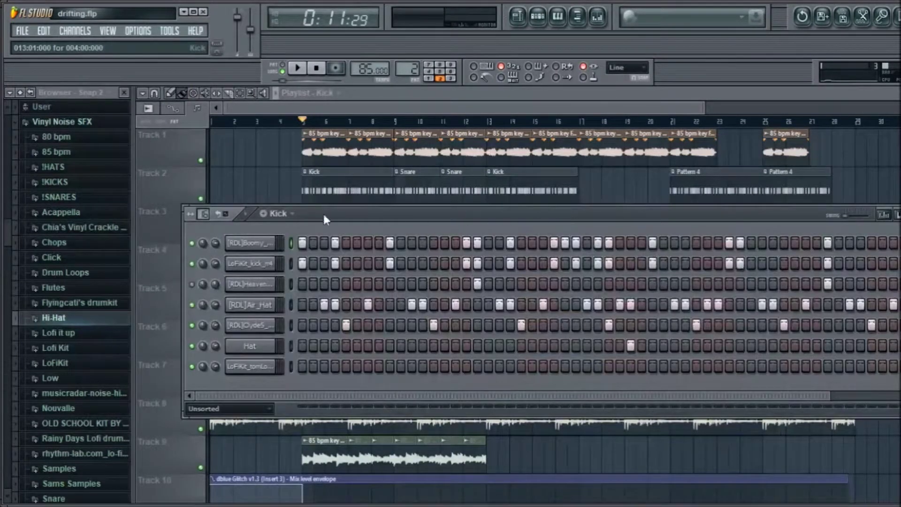
pyautogui.click(255, 243)
pyautogui.click(609, 175)
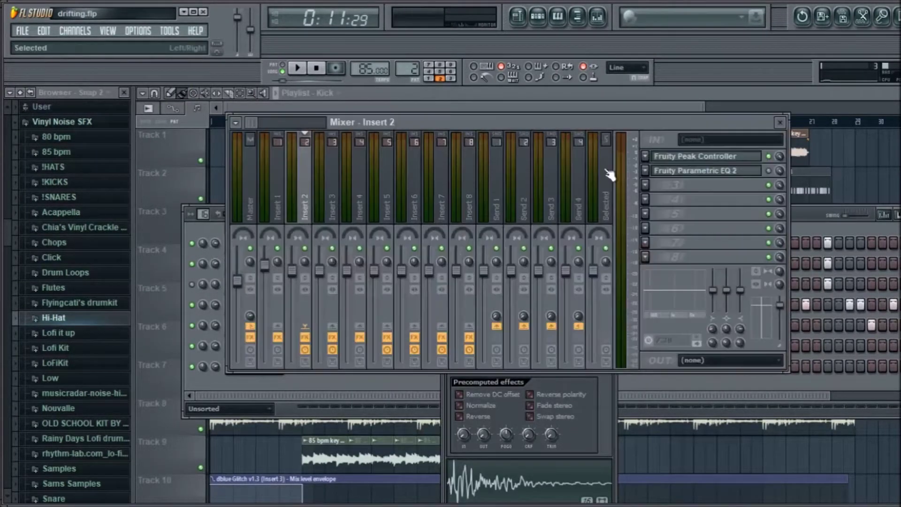
pyautogui.click(654, 156)
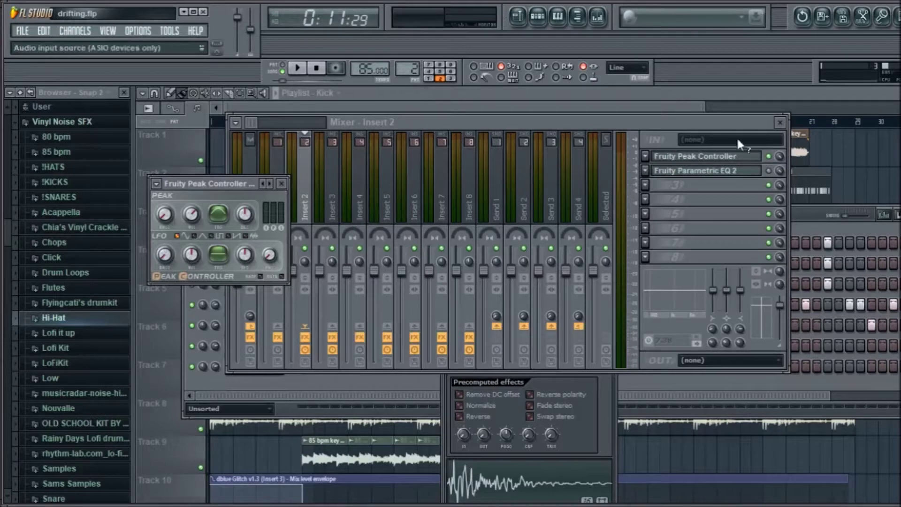
pyautogui.moveTo(682, 123); pyautogui.dragTo(654, 217)
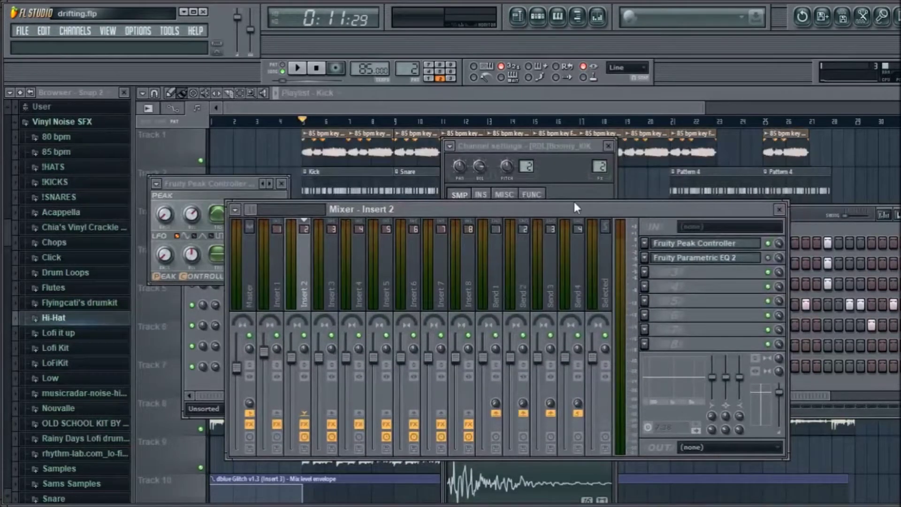
# Step: Play the arrangement from bar 5 while watching the mixer levels, briefly lowering and restoring the Insert 7 volume
pyautogui.press('space')
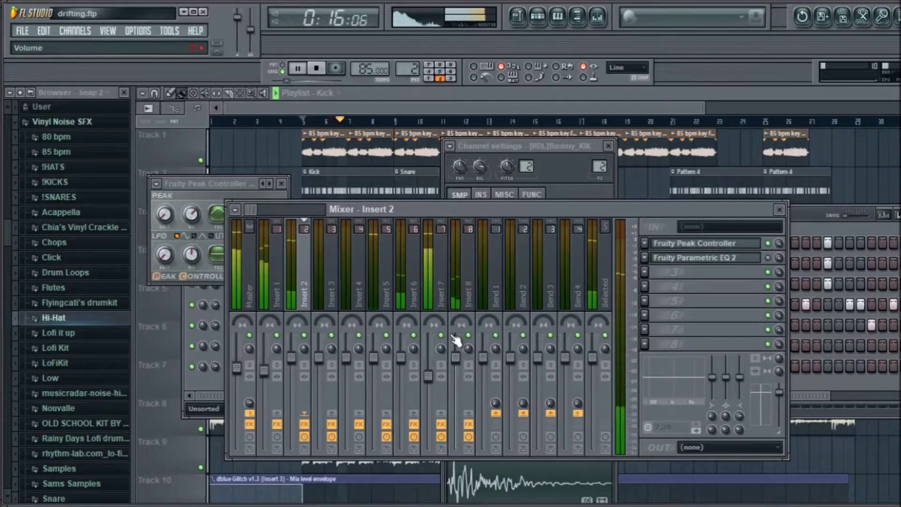
pyautogui.scroll(-3, 437, 345)
pyautogui.scroll(3, 428, 345)
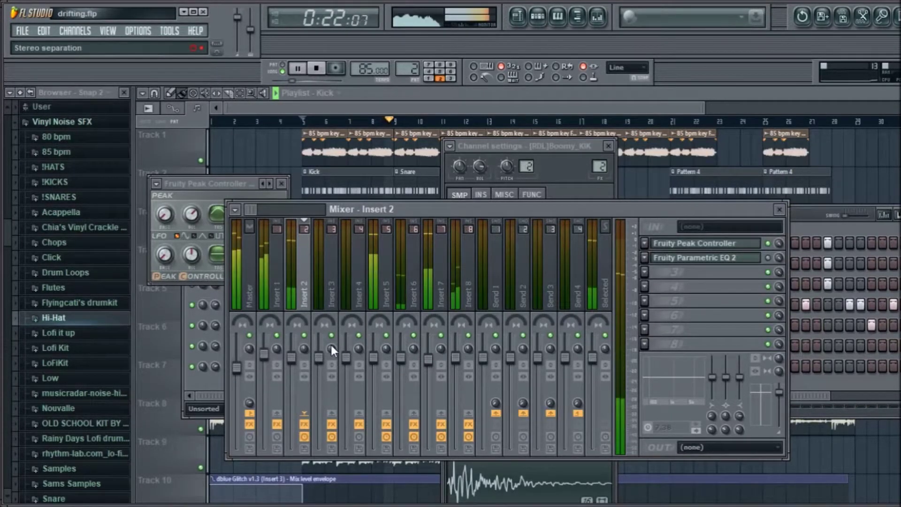
pyautogui.press('space')
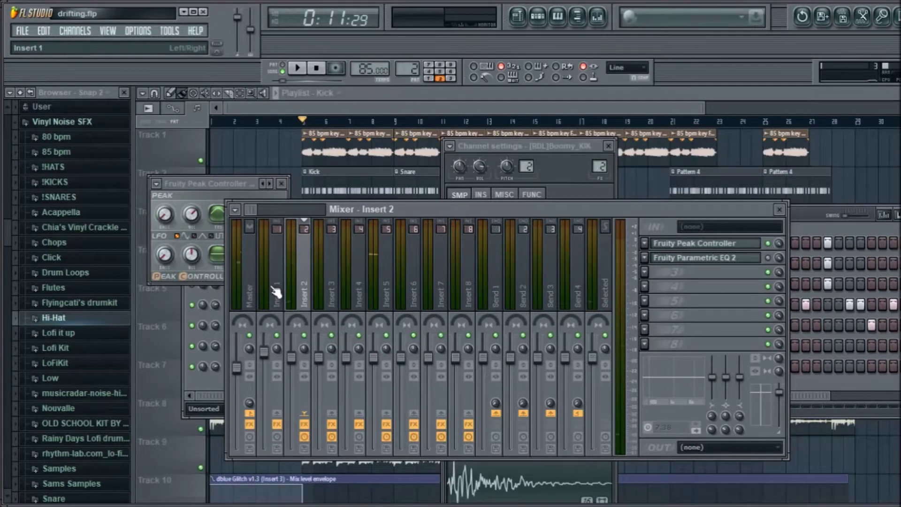
# Step: Look over the playlist's automation tracks and check the channel settings of the intro trap-trap-trap sample on Track 5
pyautogui.click(362, 103)
pyautogui.scroll(-5, 146, 354)
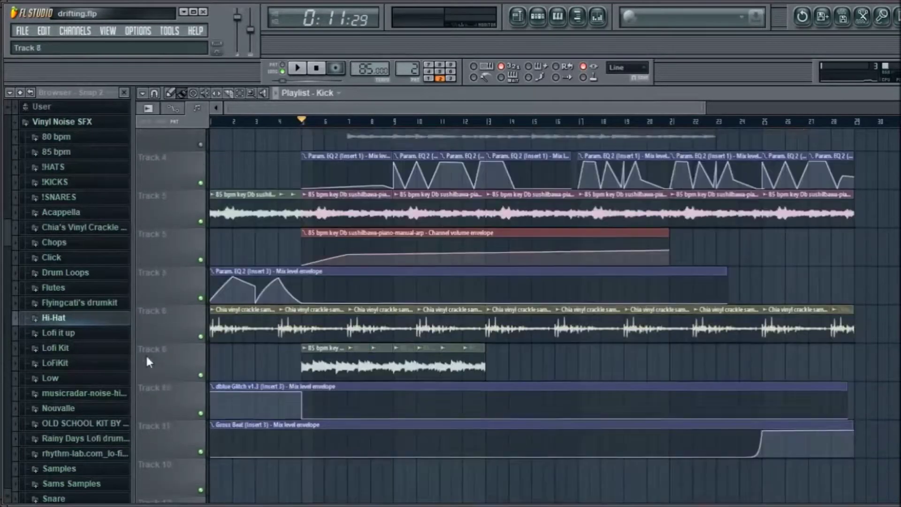
pyautogui.scroll(2, 157, 339)
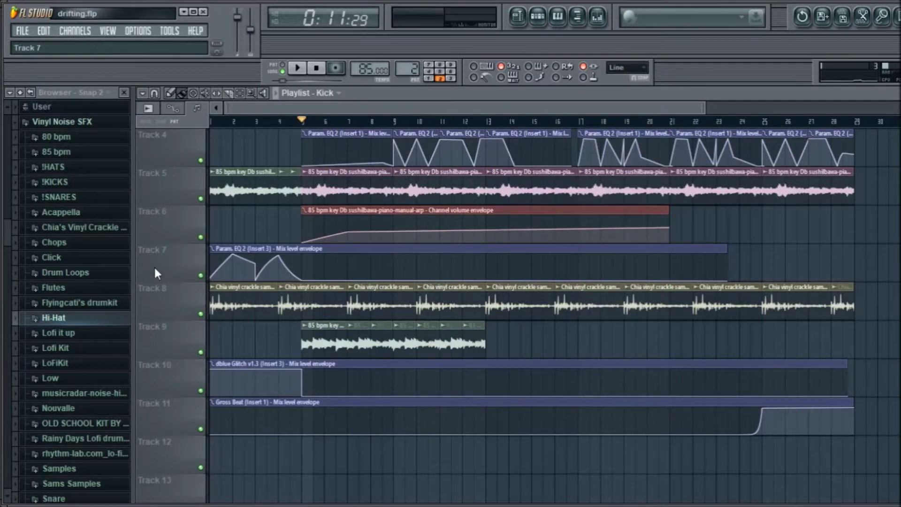
pyautogui.scroll(2, 171, 256)
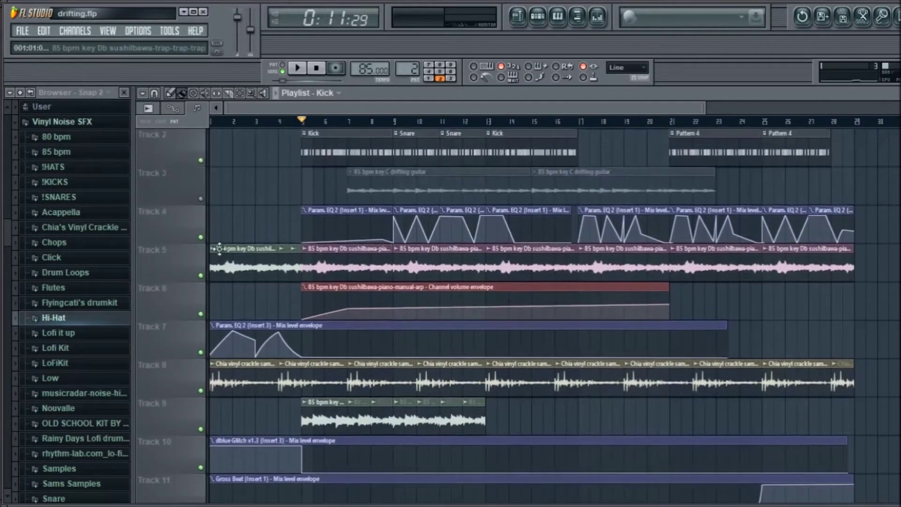
pyautogui.doubleClick(266, 271)
pyautogui.click(614, 143)
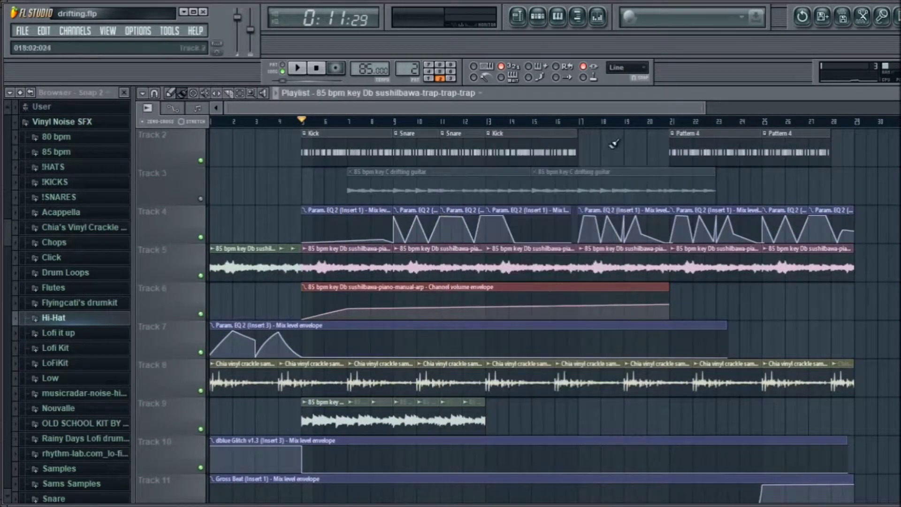
# Step: Review the whole arrangement in the playlist and play it from bar 9
pyautogui.scroll(-2, 517, 127)
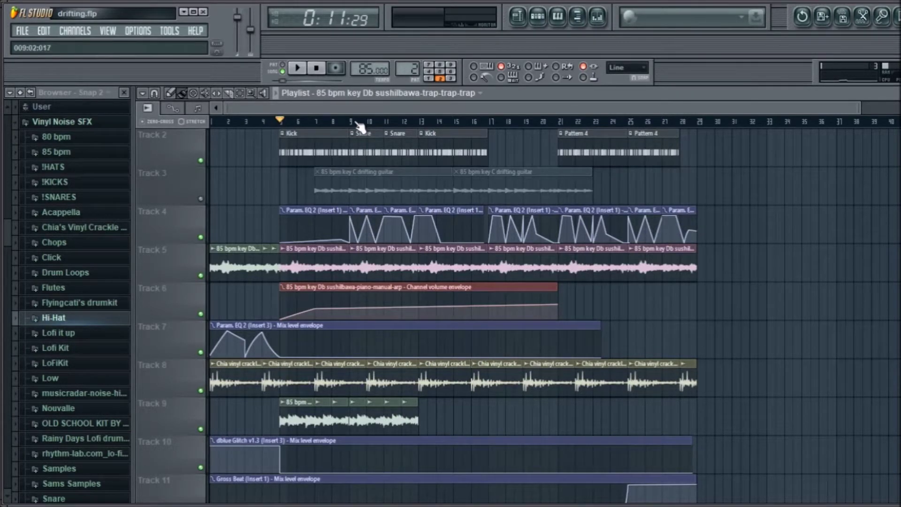
pyautogui.scroll(-3, 175, 218)
pyautogui.scroll(4, 176, 217)
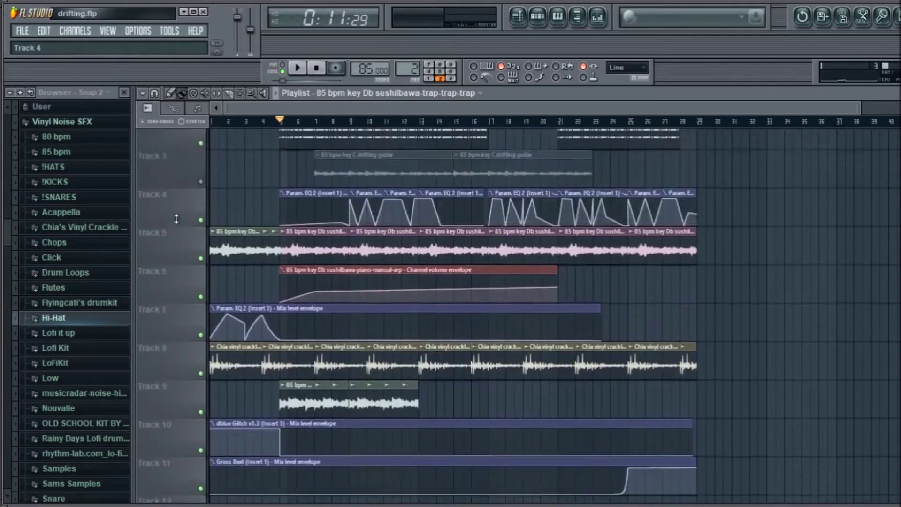
pyautogui.scroll(1, 176, 221)
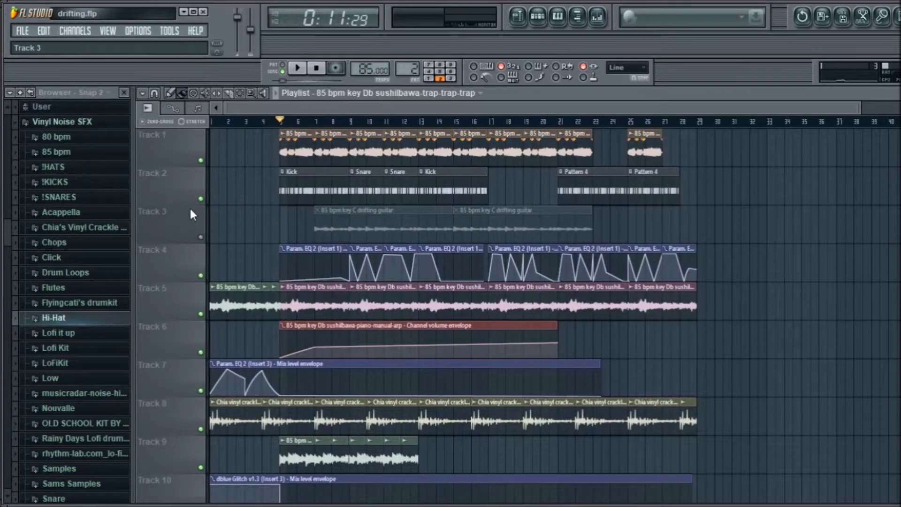
pyautogui.click(355, 125)
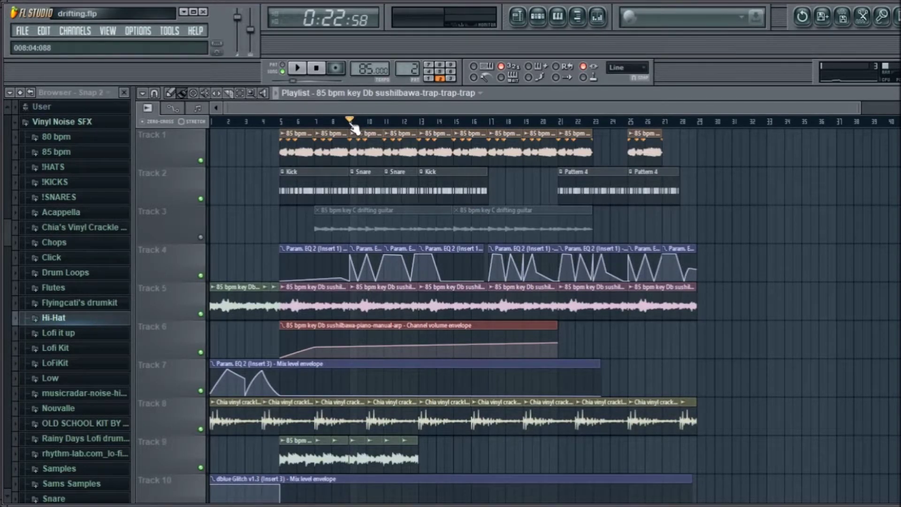
pyautogui.press('space')
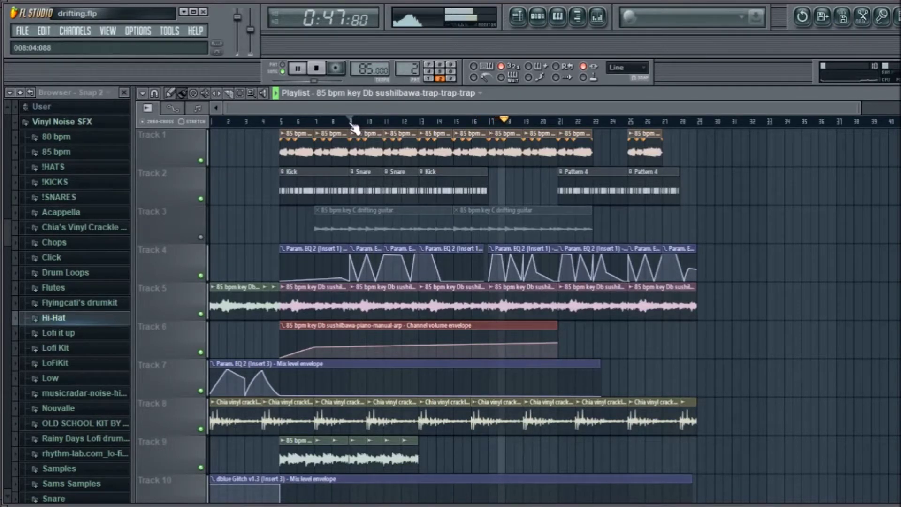
pyautogui.press('space')
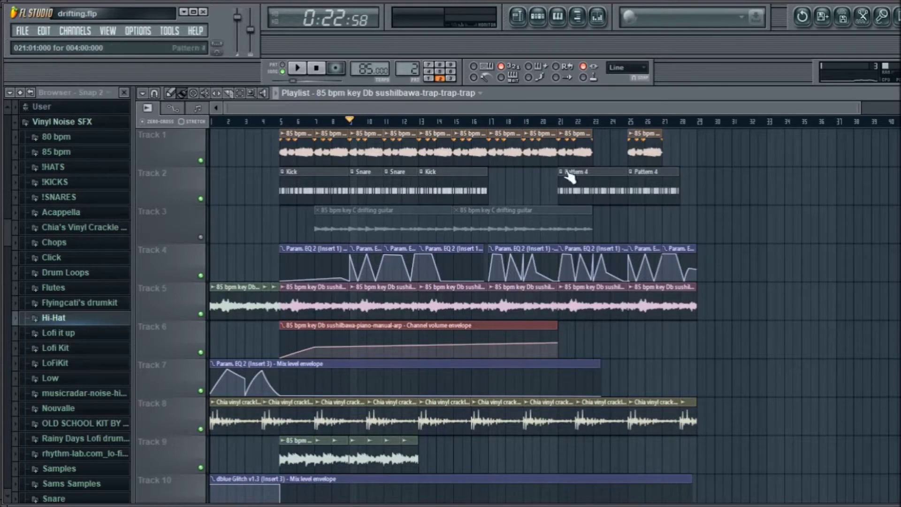
# Step: Move the playhead to bar 15 and examine the arrangement around the drum gap between the Kick and Pattern 4 clips
pyautogui.click(454, 125)
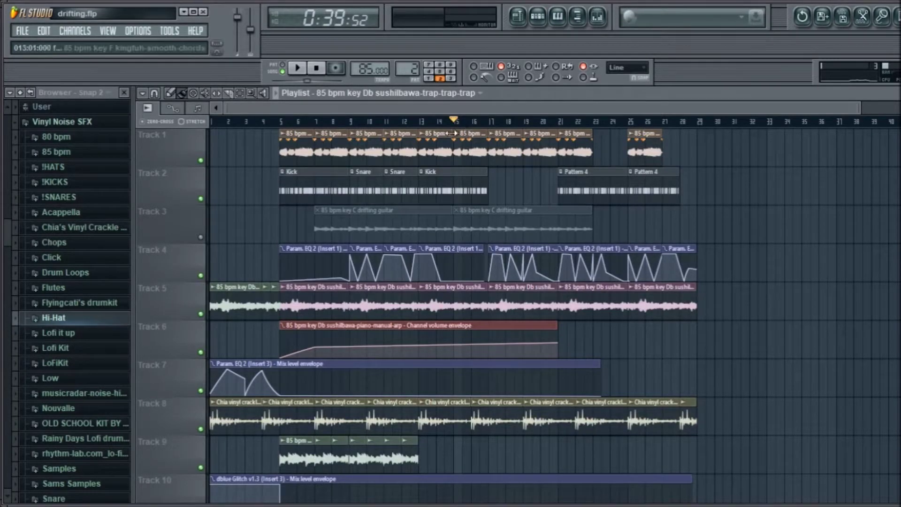
pyautogui.scroll(4, 483, 131)
pyautogui.scroll(2, 485, 131)
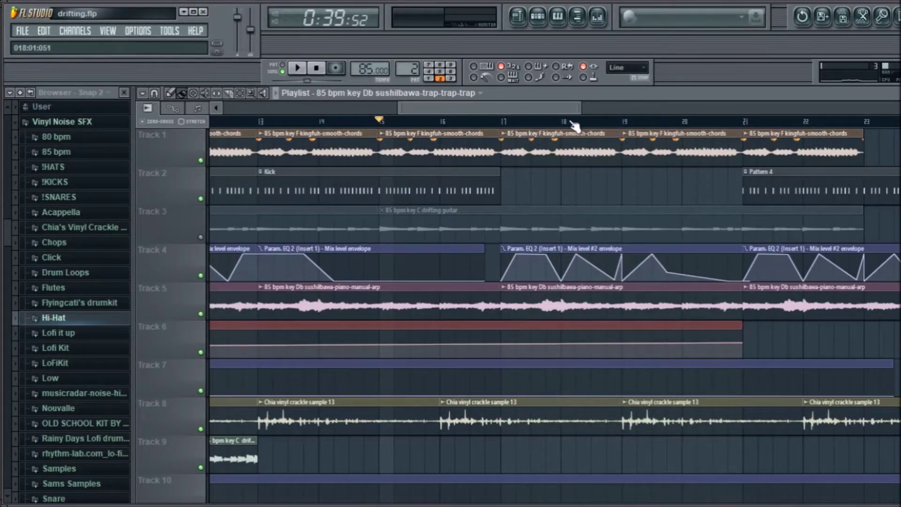
pyautogui.scroll(-3, 574, 125)
pyautogui.scroll(-2, 174, 257)
pyautogui.scroll(2, 174, 257)
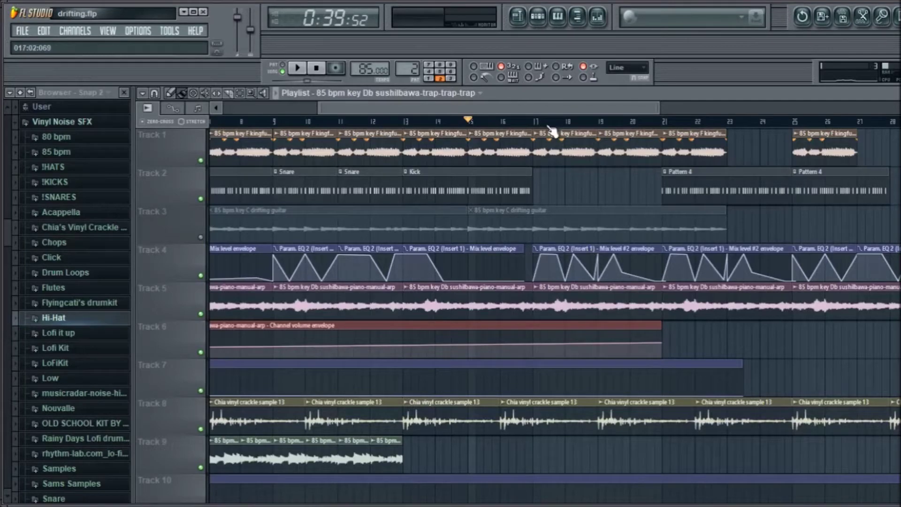
pyautogui.scroll(-2, 553, 123)
pyautogui.scroll(-3, 554, 120)
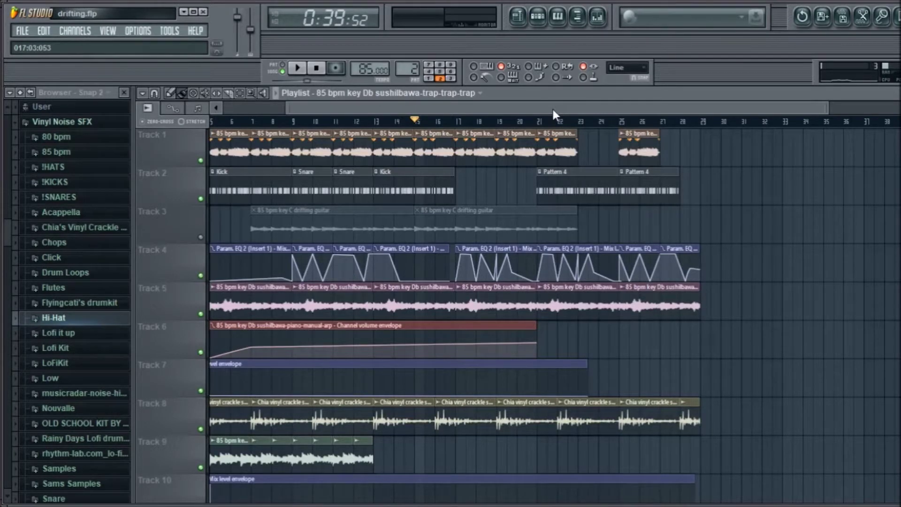
pyautogui.scroll(2, 525, 118)
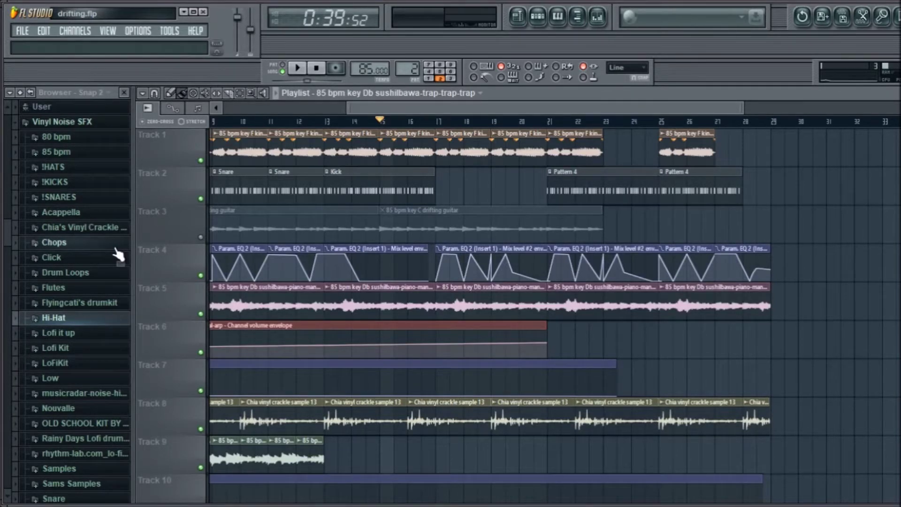
# Step: Inspect the dblue Glitch v1.3 effect on mixer Insert 3
pyautogui.click(602, 19)
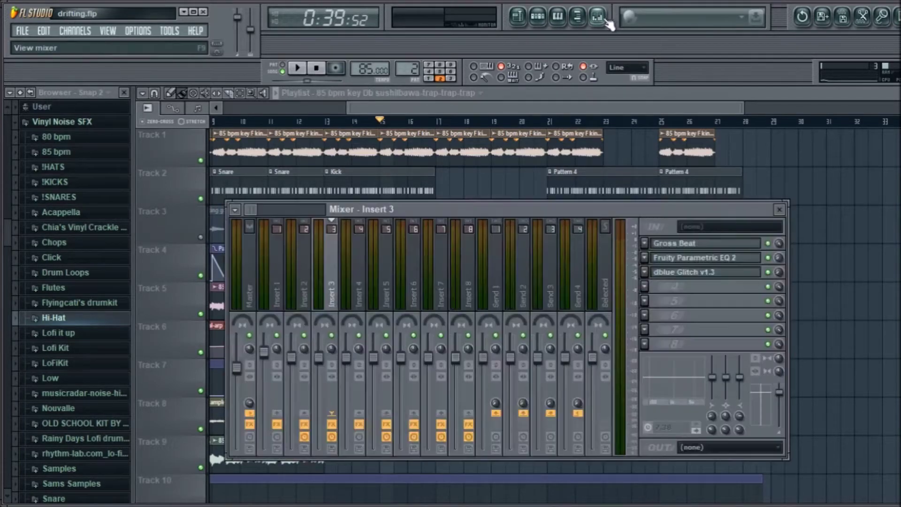
pyautogui.click(678, 272)
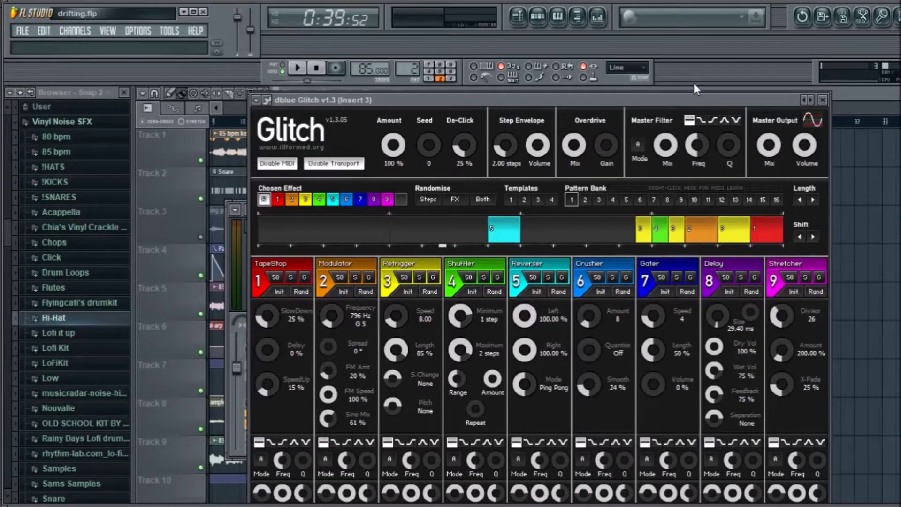
pyautogui.click(822, 100)
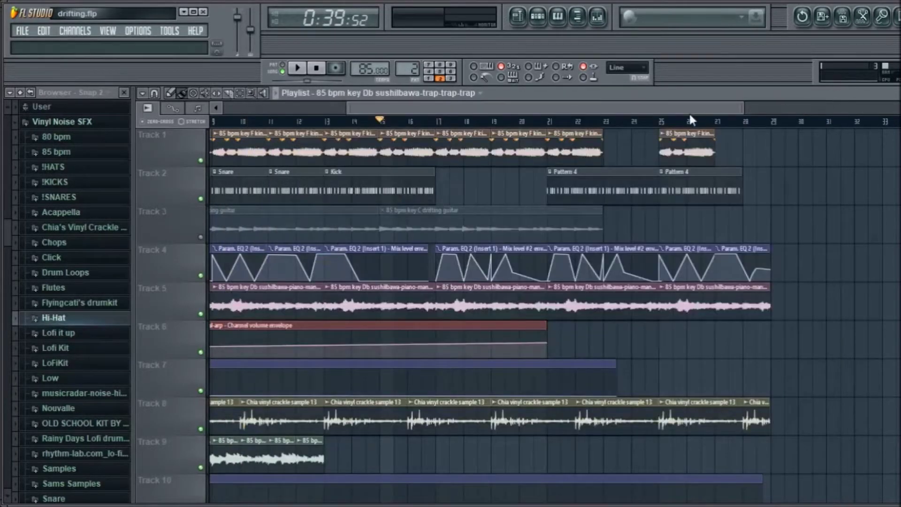
# Step: Review the full arrangement and check the channel settings of the kingfuh-smooth-chords sample on Track 1
pyautogui.scroll(-2, 691, 123)
pyautogui.scroll(-1, 692, 123)
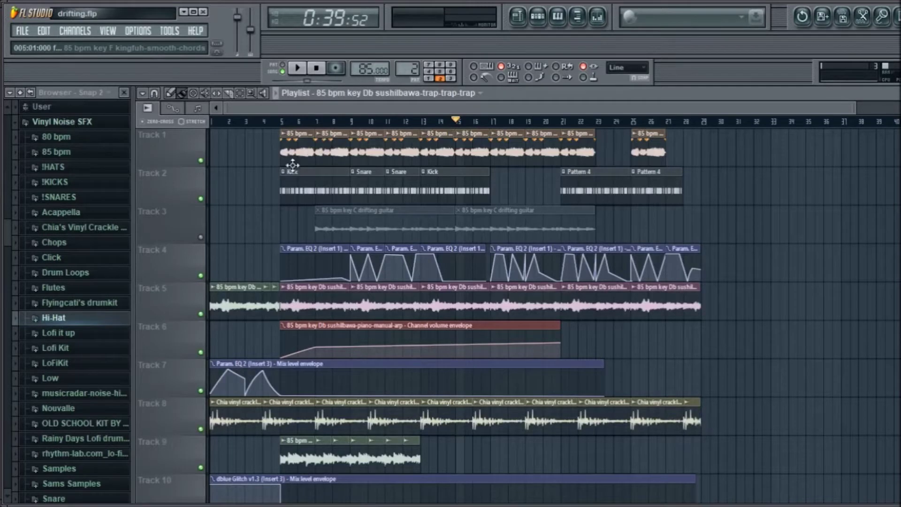
pyautogui.scroll(-3, 171, 237)
pyautogui.scroll(3, 183, 229)
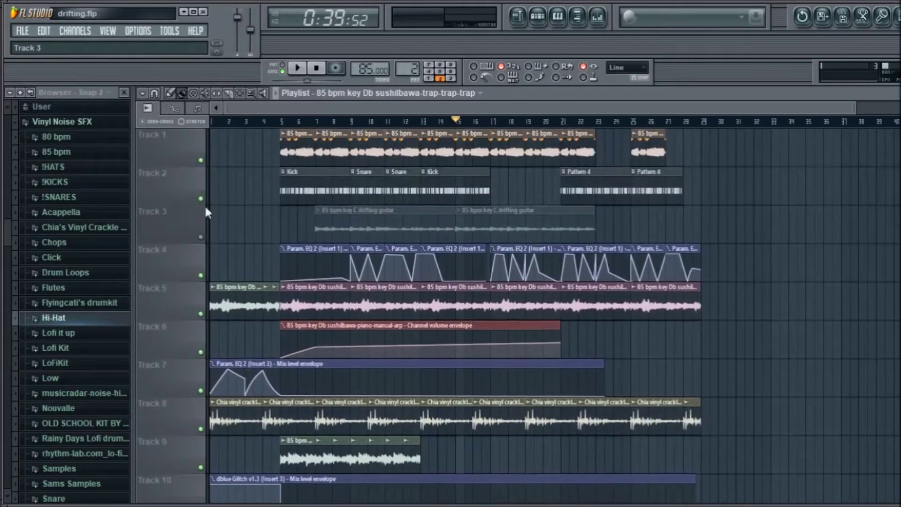
pyautogui.doubleClick(365, 146)
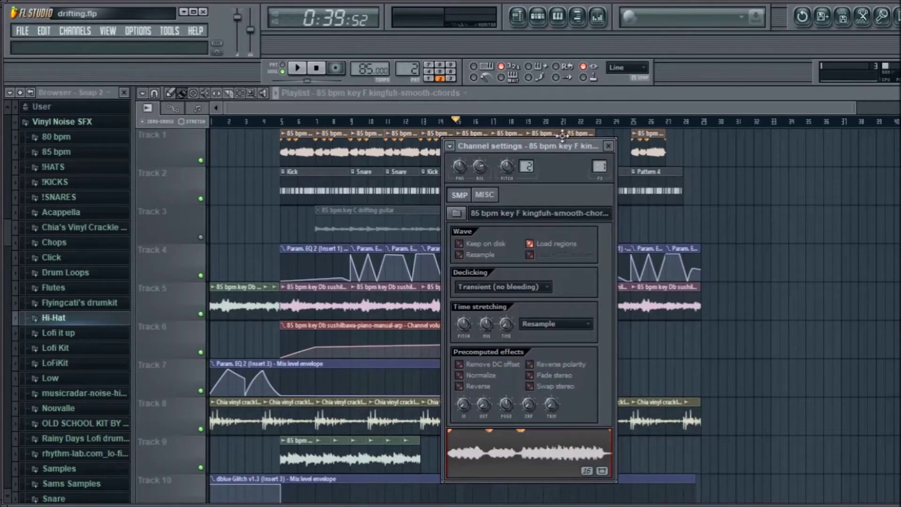
pyautogui.click(609, 147)
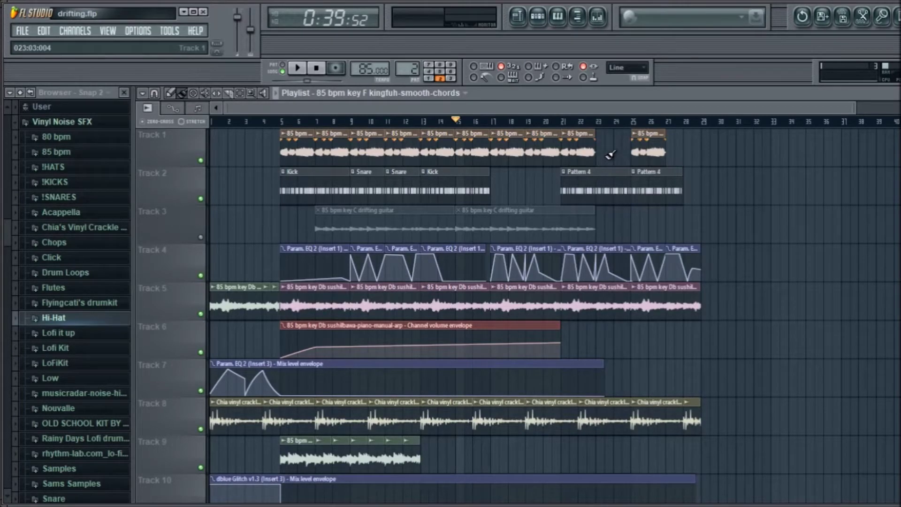
# Step: Examine how the smooth-chords clips, drum patterns and Insert 1 EQ automation line up along the playlist, focusing on bars 12 to 25
pyautogui.scroll(3, 548, 121)
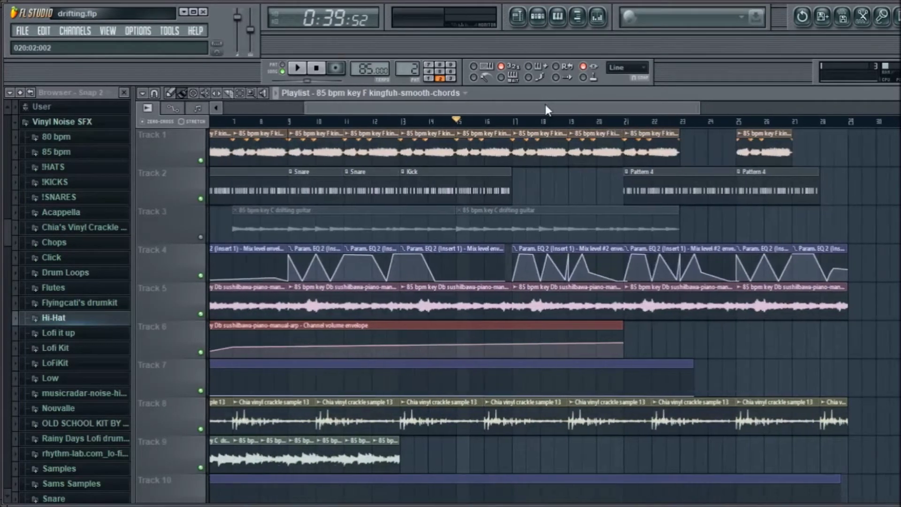
pyautogui.hscroll(-4, 545, 104)
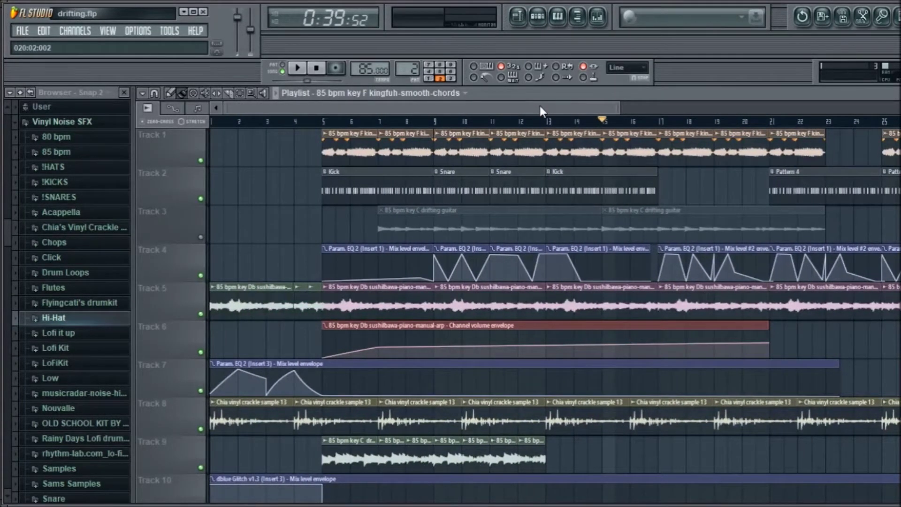
pyautogui.hscroll(3, 540, 105)
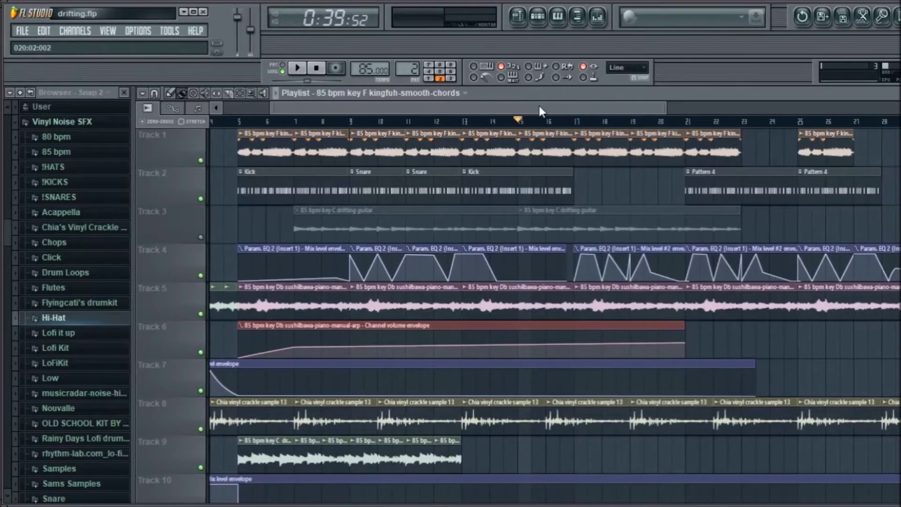
pyautogui.hscroll(1, 540, 112)
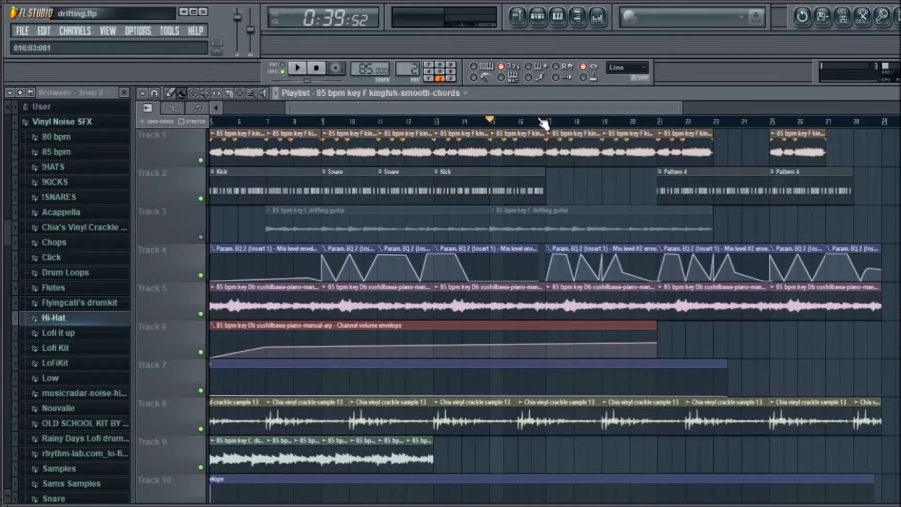
pyautogui.scroll(-2, 540, 122)
pyautogui.scroll(3, 543, 122)
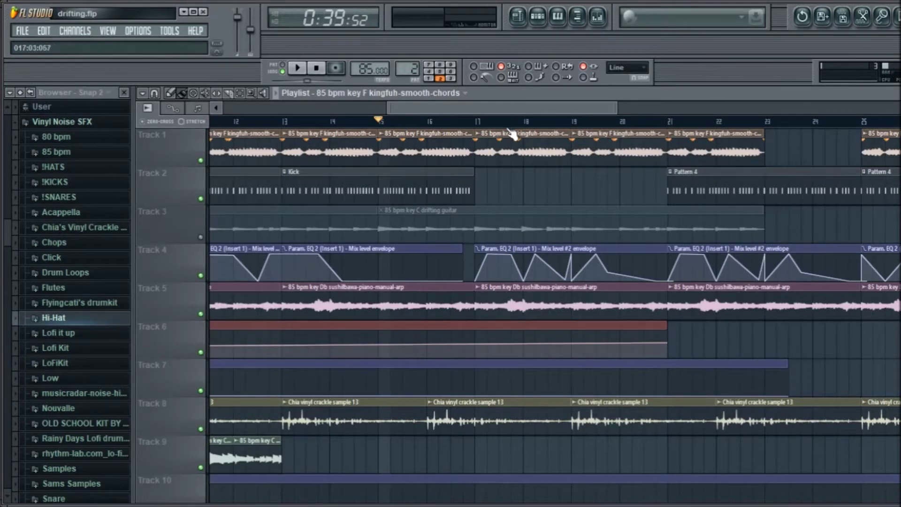
# Step: Check the channel settings of the sushilbawa-piano-manual-arp sample on Track 5 and bring up its mixer track, Insert 1
pyautogui.scroll(-2, 514, 131)
pyautogui.scroll(-2, 514, 129)
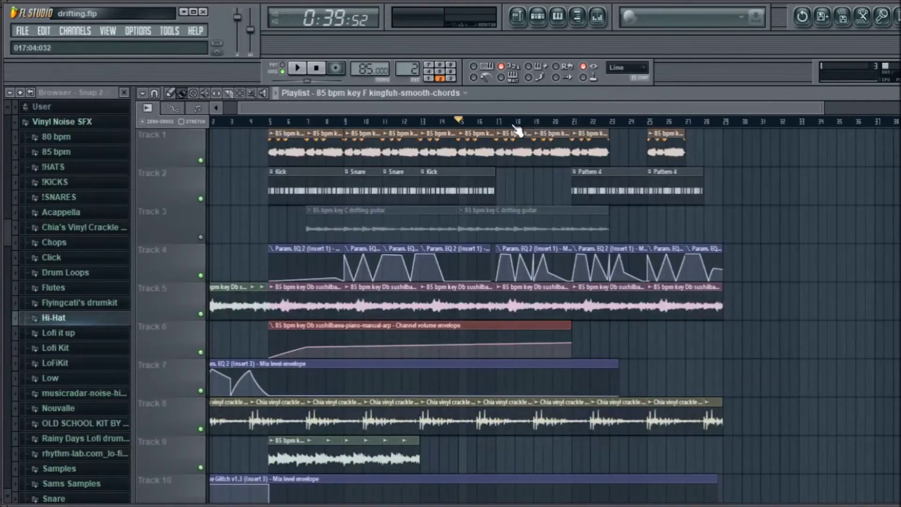
pyautogui.scroll(4, 516, 129)
pyautogui.doubleClick(493, 288)
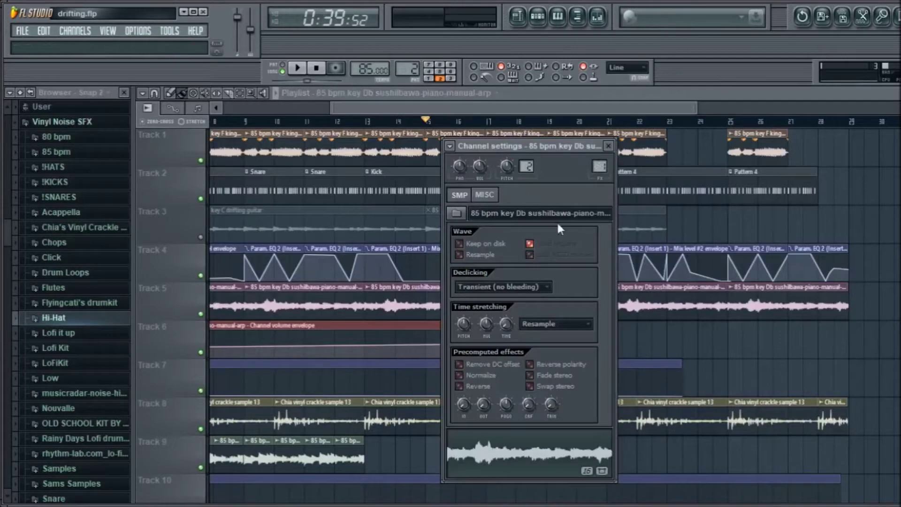
pyautogui.doubleClick(600, 162)
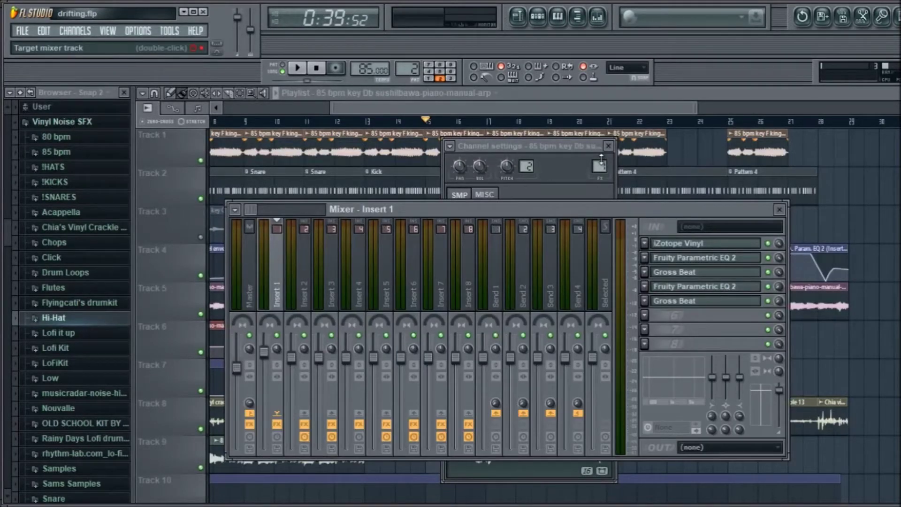
# Step: Inspect the iZotope Vinyl effect on Insert 1, then close the effect, channel settings and mixer windows
pyautogui.click(704, 244)
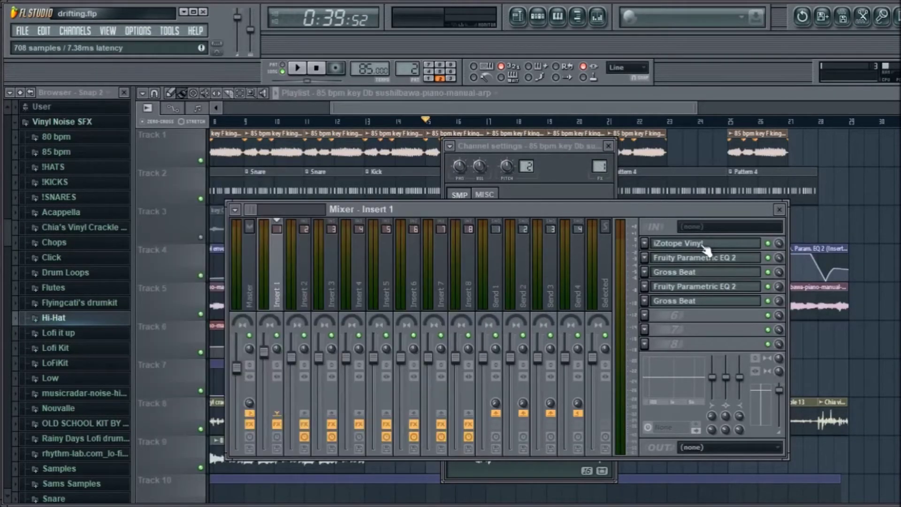
pyautogui.click(705, 244)
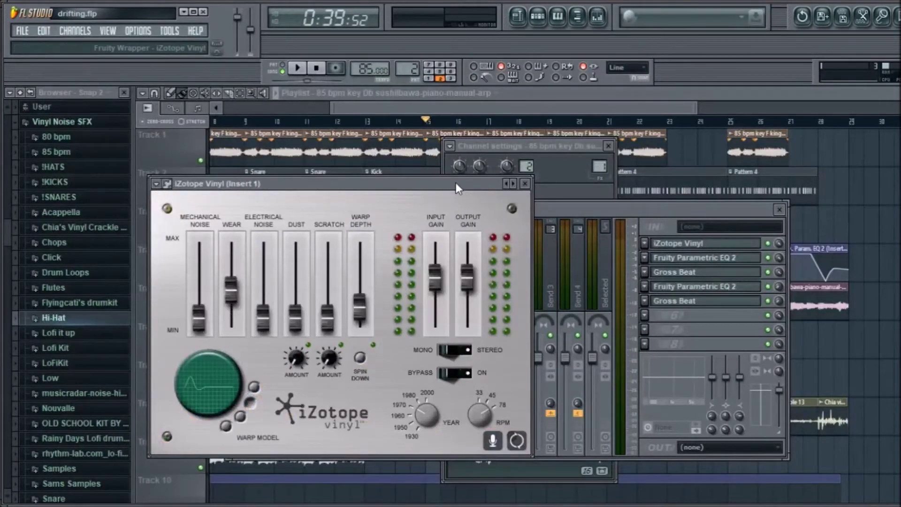
pyautogui.moveTo(457, 188); pyautogui.dragTo(474, 194)
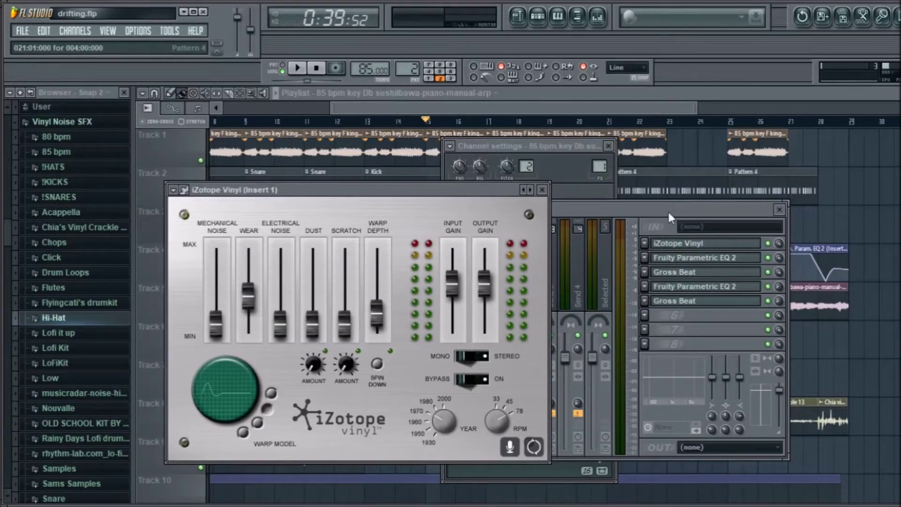
pyautogui.click(667, 209)
pyautogui.click(467, 188)
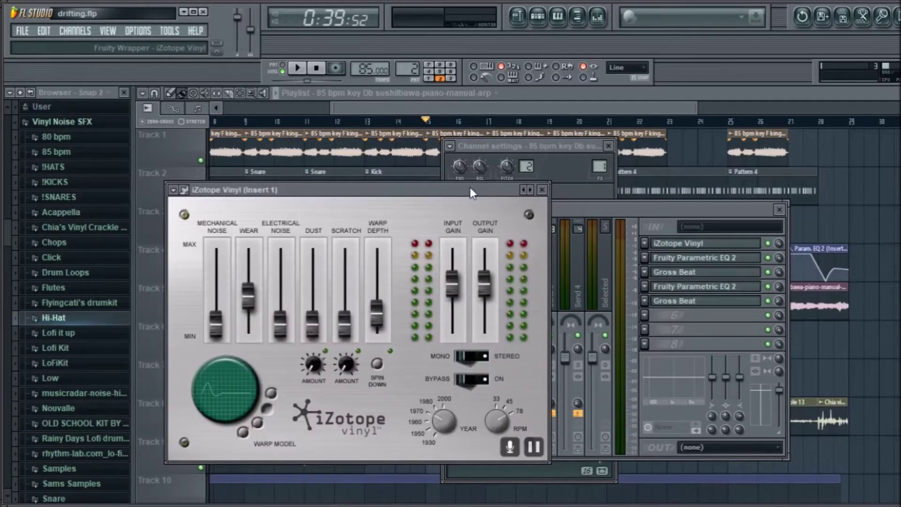
pyautogui.click(542, 189)
pyautogui.click(608, 146)
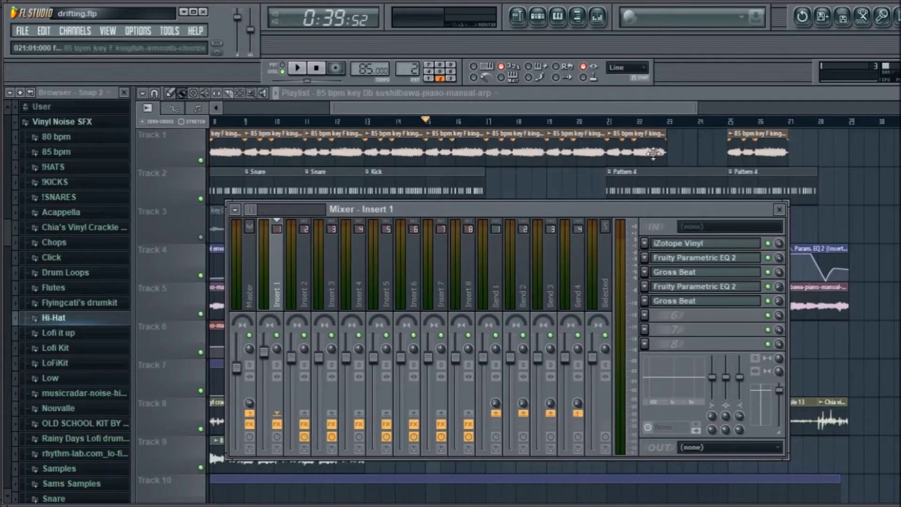
pyautogui.click(779, 209)
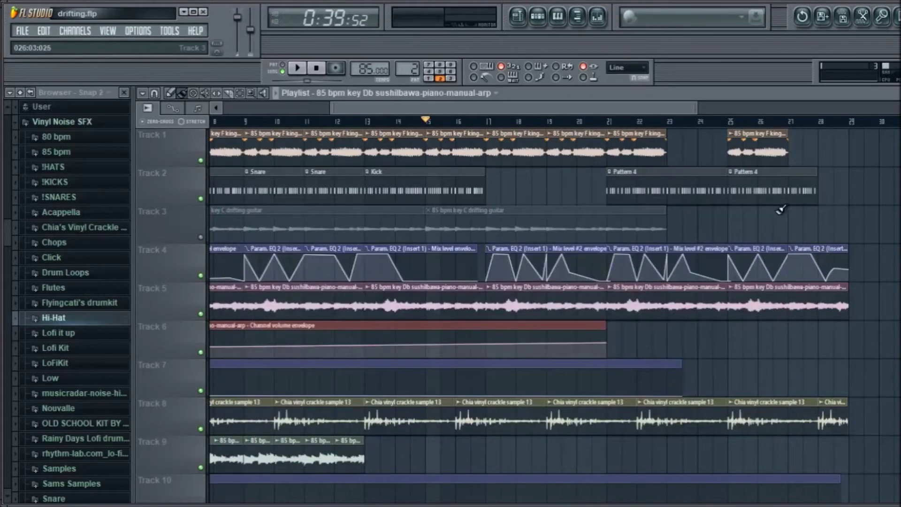
# Step: Open Pattern 4 from Track 2 in the step sequencer and check its snare, hat and kick channels one by one
pyautogui.doubleClick(669, 195)
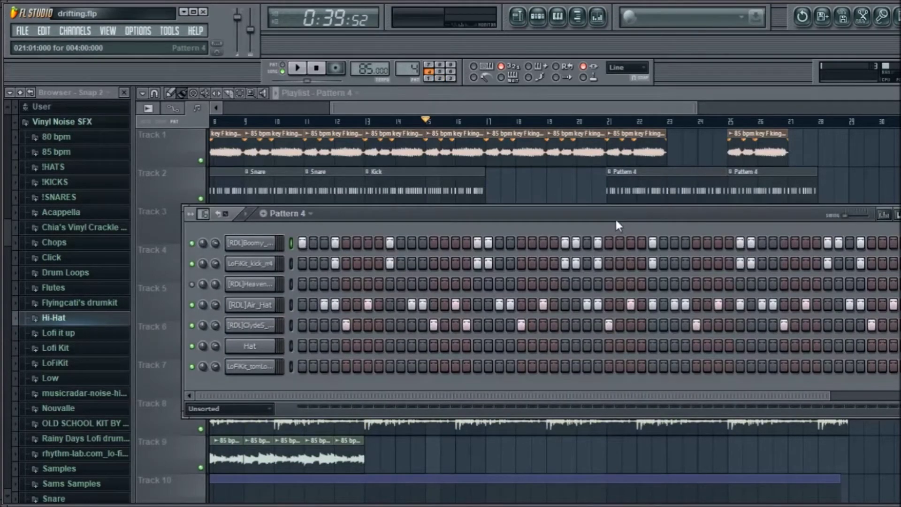
pyautogui.moveTo(616, 220); pyautogui.dragTo(618, 206)
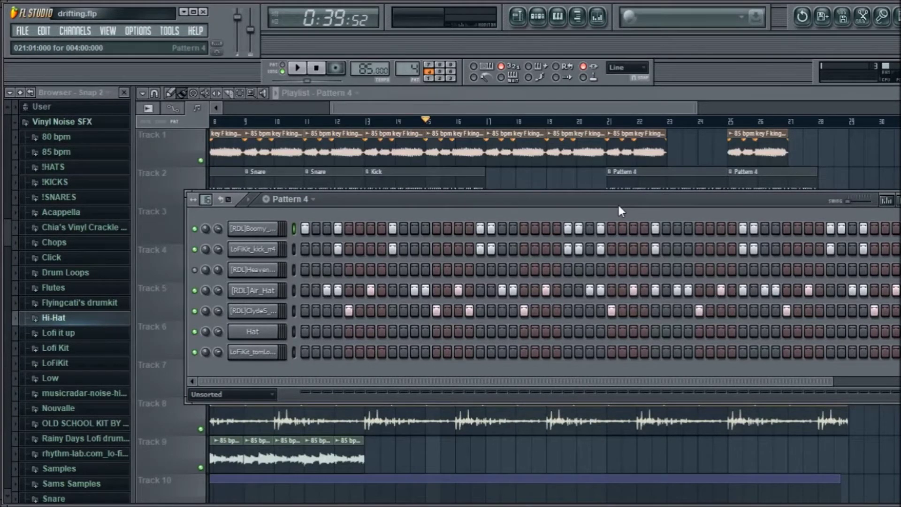
pyautogui.moveTo(618, 207); pyautogui.dragTo(594, 243)
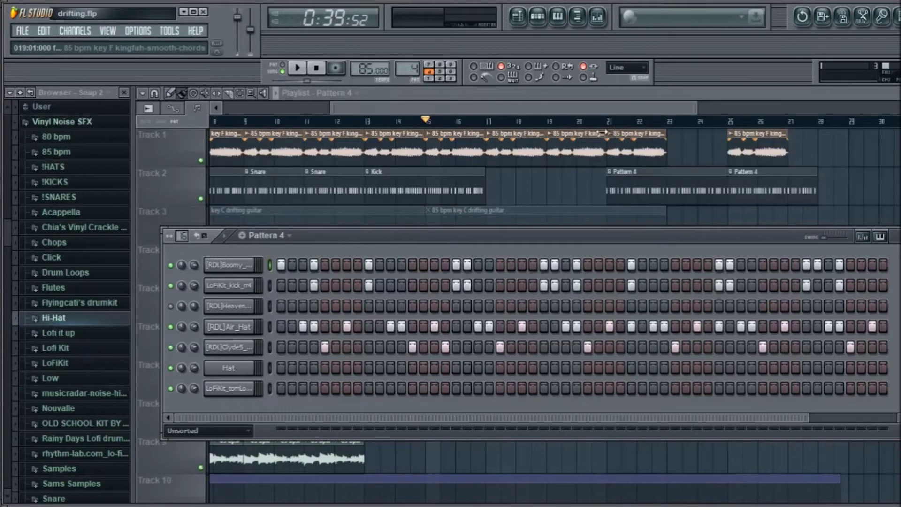
pyautogui.click(229, 348)
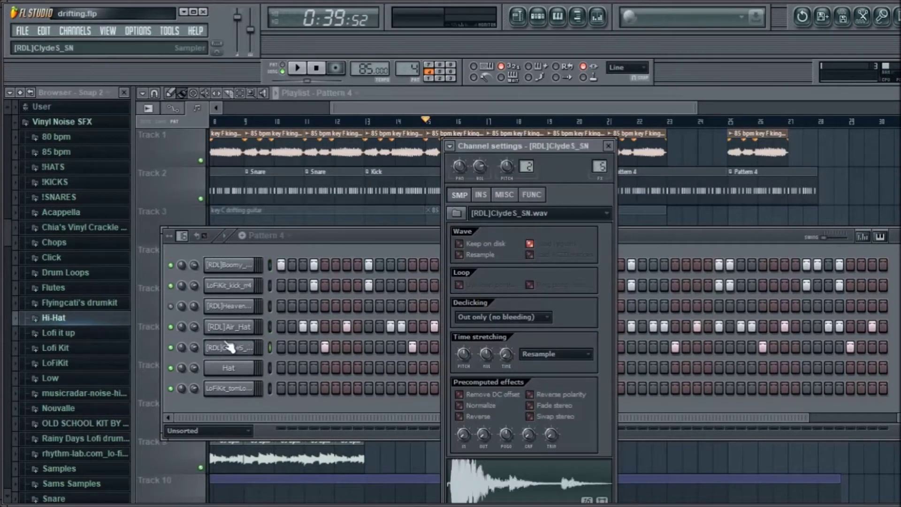
pyautogui.click(232, 328)
pyautogui.click(246, 287)
pyautogui.click(242, 309)
pyautogui.click(235, 329)
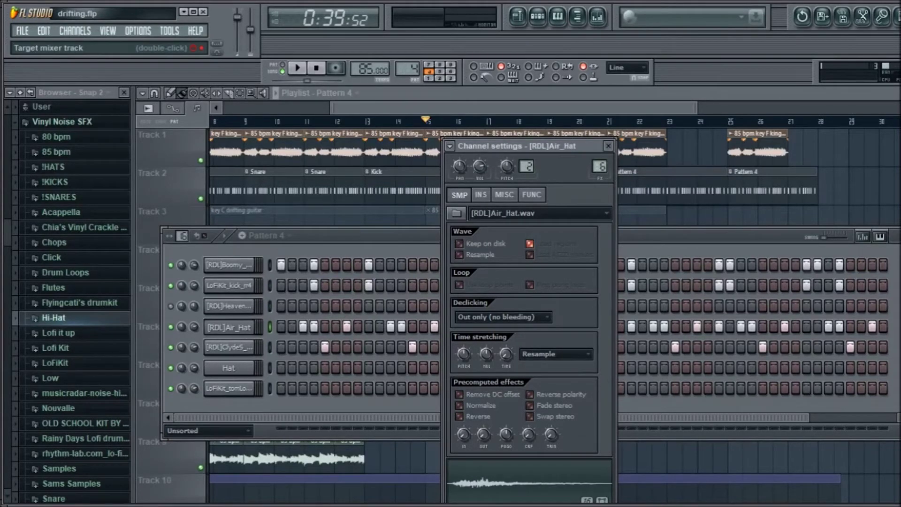
# Step: Check the mixer effects of the [RDL]Air_Hat channel on Insert 6 and the [RDL]ClydeS_SN channel on Insert 5, and close the windows
pyautogui.doubleClick(602, 165)
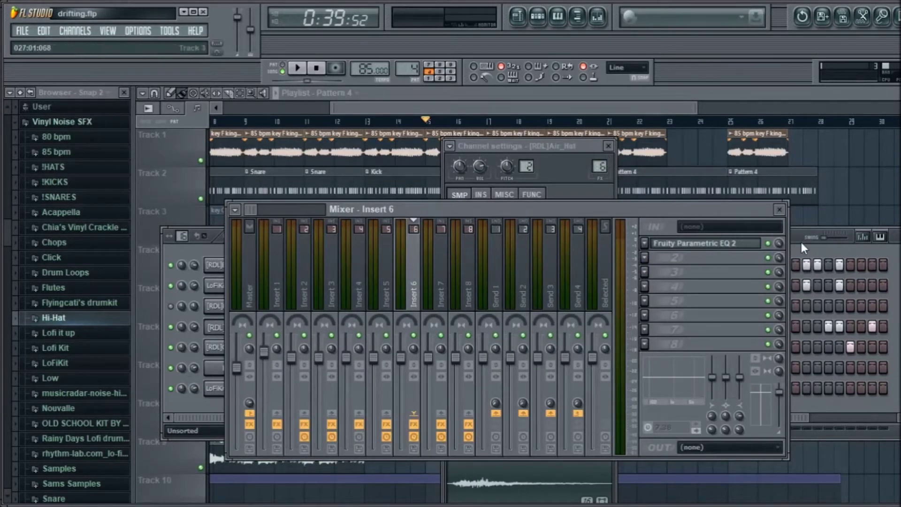
pyautogui.click(216, 348)
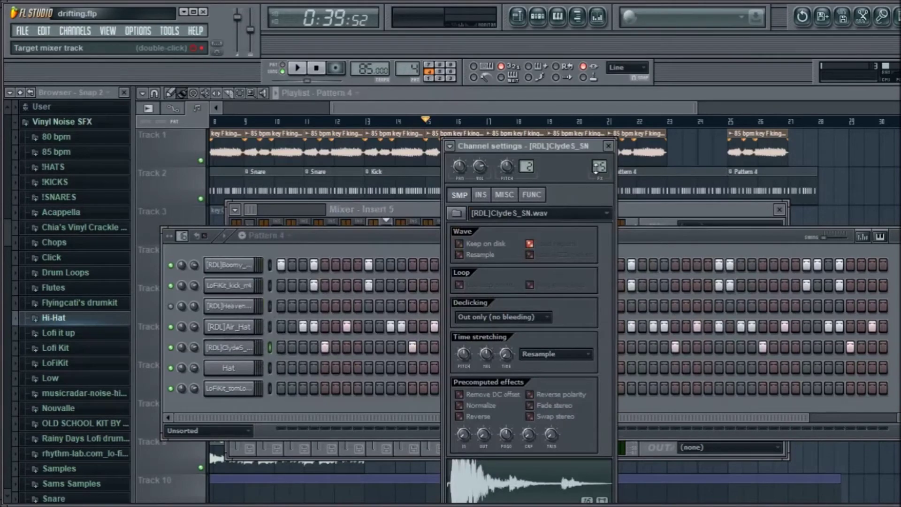
pyautogui.doubleClick(598, 167)
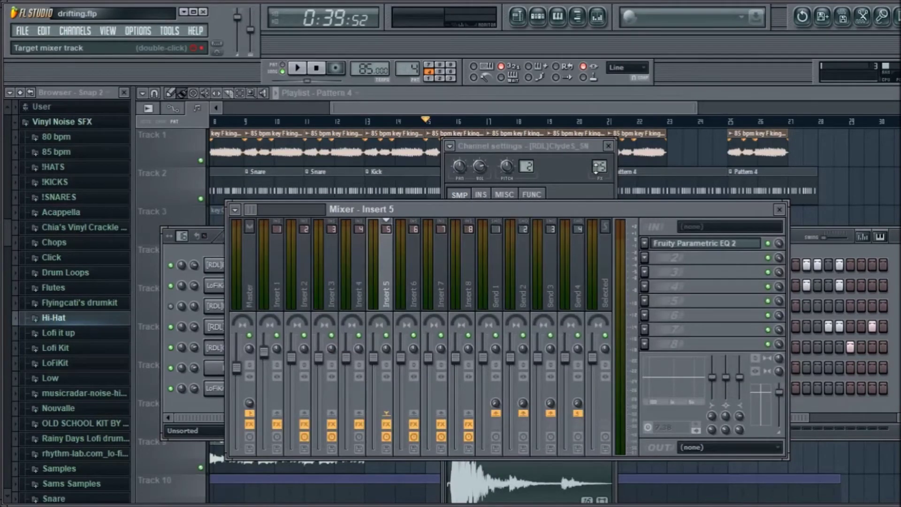
pyautogui.click(778, 210)
pyautogui.click(608, 146)
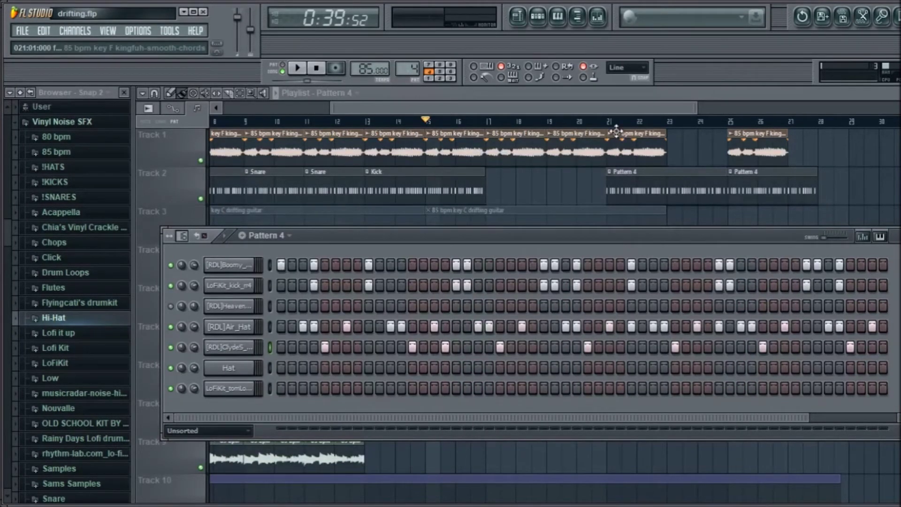
pyautogui.press('F6')
# Step: Open the Kick pattern from Track 2, examine the sample and instrument settings of the [RDL]Boomy_KIK channel, and close them
pyautogui.scroll(-3, 613, 121)
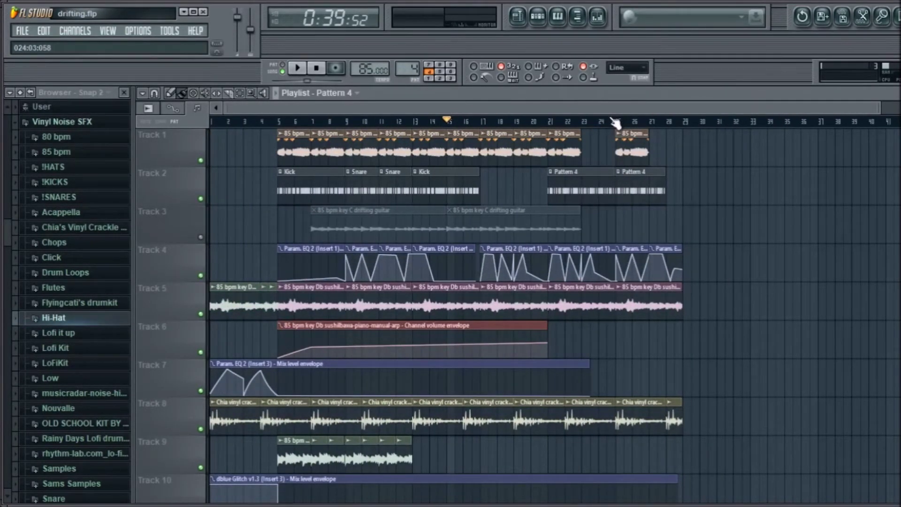
pyautogui.doubleClick(432, 185)
pyautogui.click(217, 271)
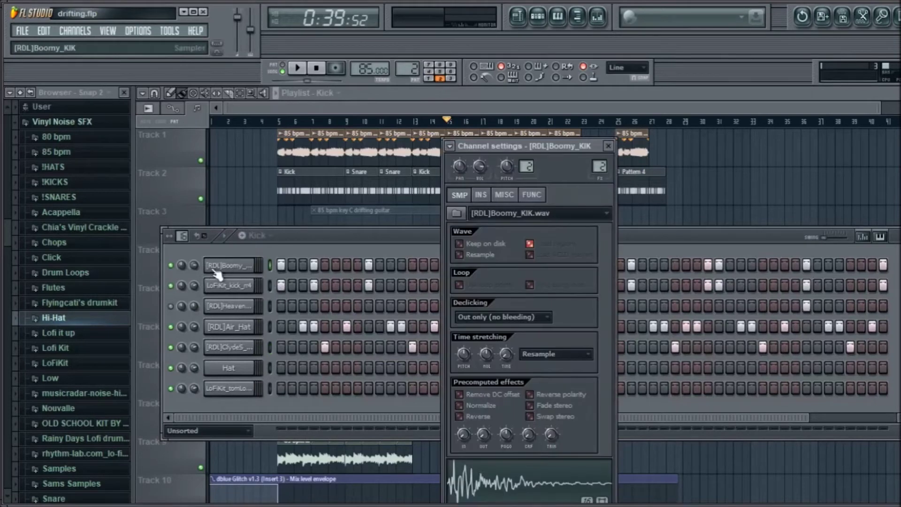
pyautogui.click(480, 194)
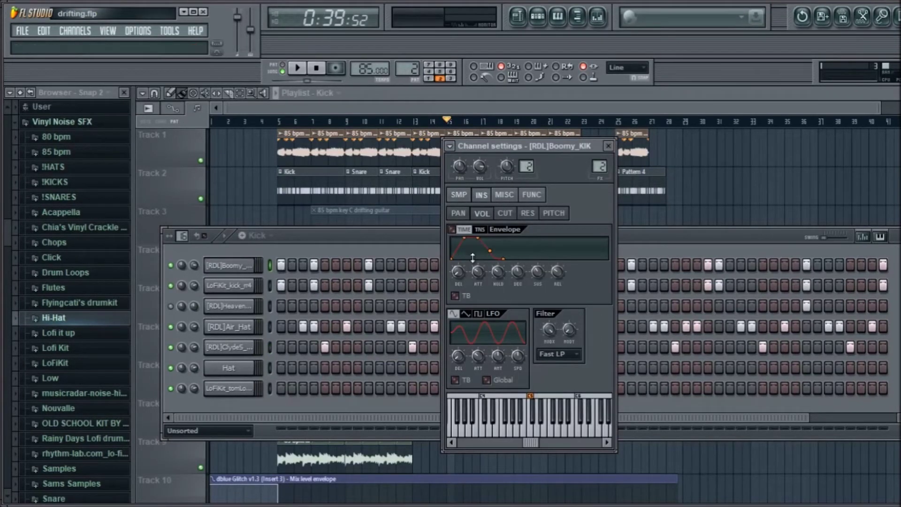
pyautogui.click(461, 199)
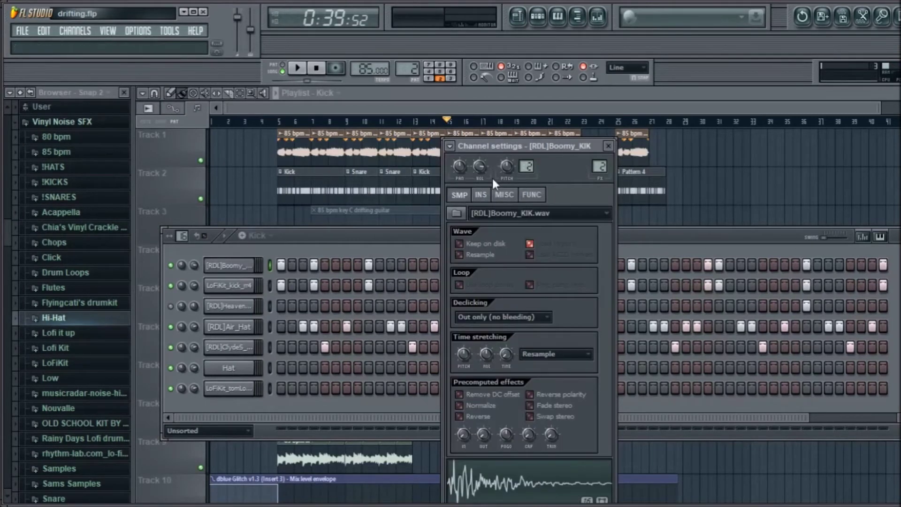
pyautogui.click(481, 195)
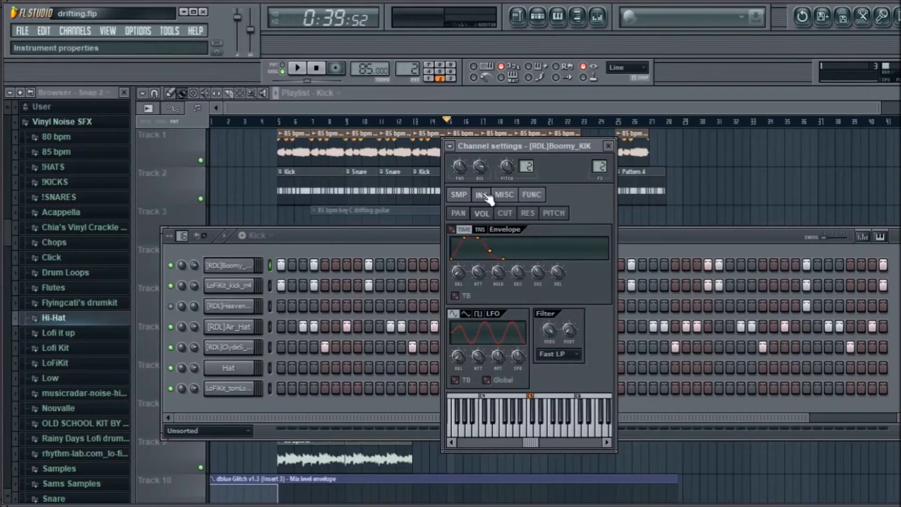
pyautogui.click(459, 195)
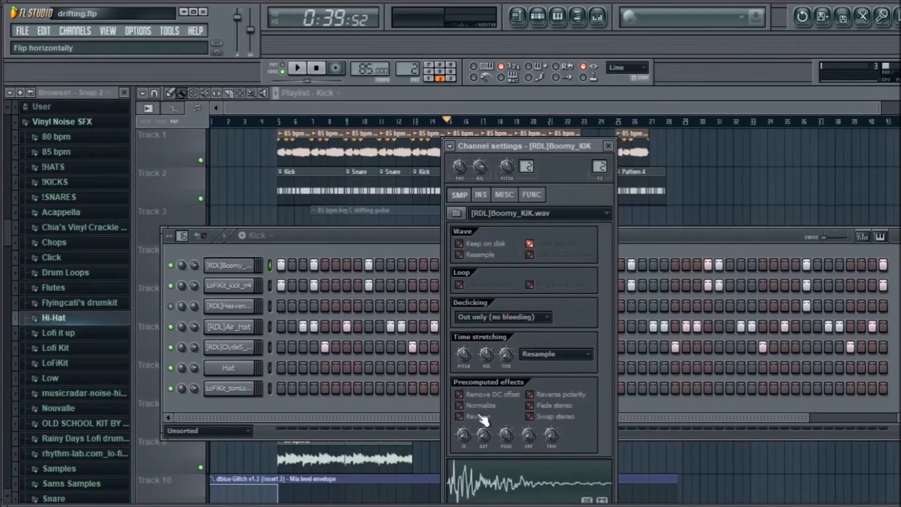
pyautogui.moveTo(577, 146); pyautogui.dragTo(550, 95)
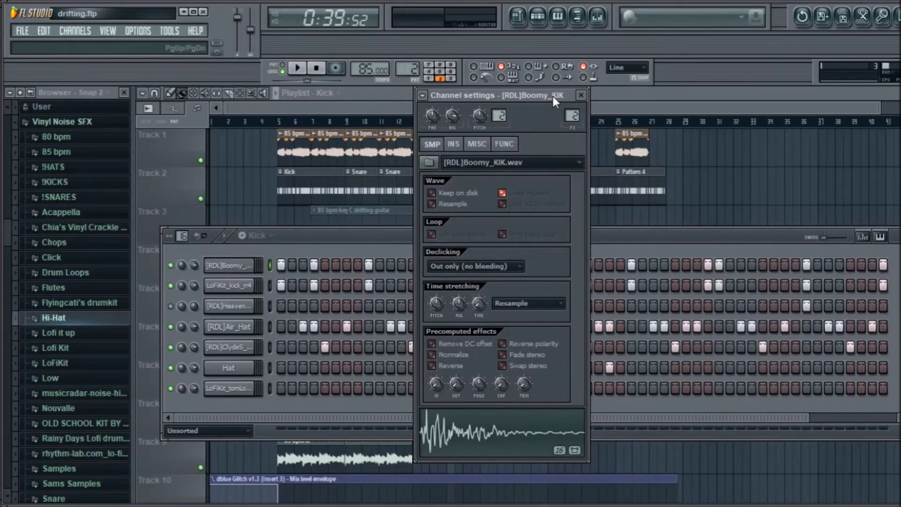
pyautogui.click(581, 95)
pyautogui.click(581, 105)
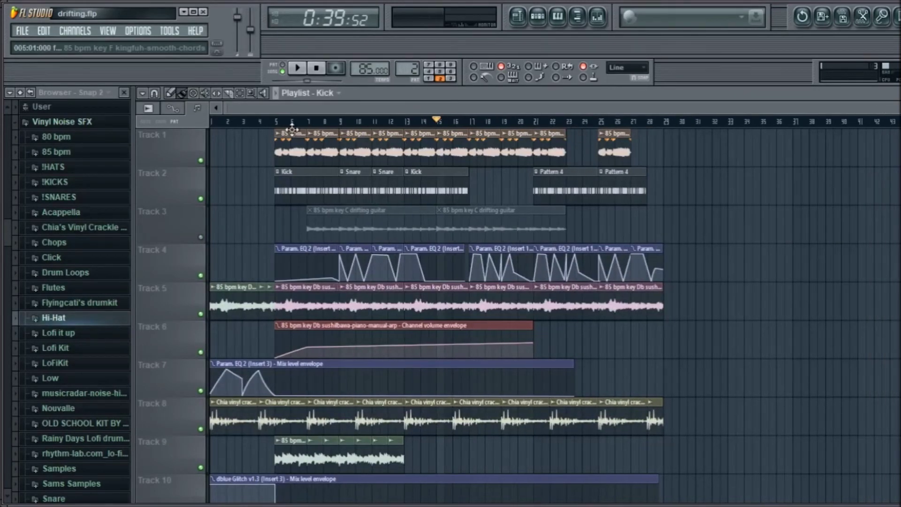
# Step: Review the arrangement from the intro to its end and place the playhead in bar 27, just past the last smooth-chords clip
pyautogui.scroll(5, 292, 125)
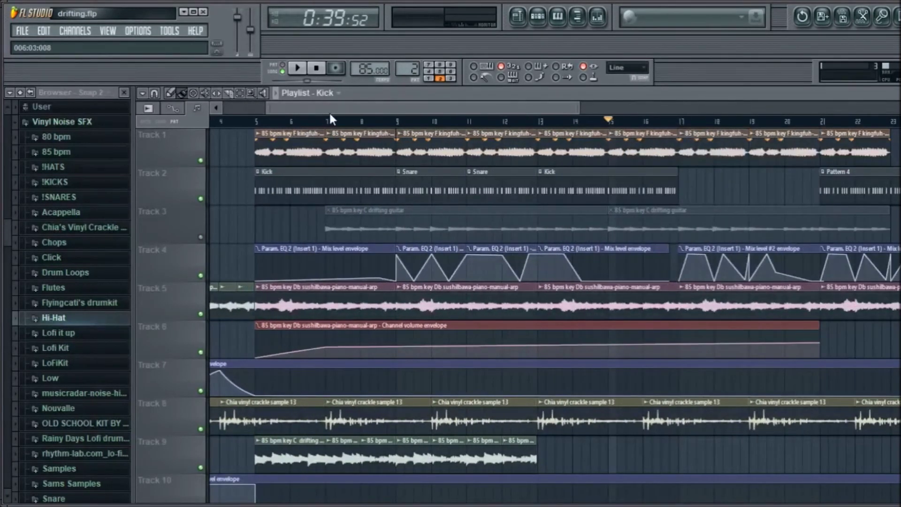
pyautogui.hscroll(-3, 327, 115)
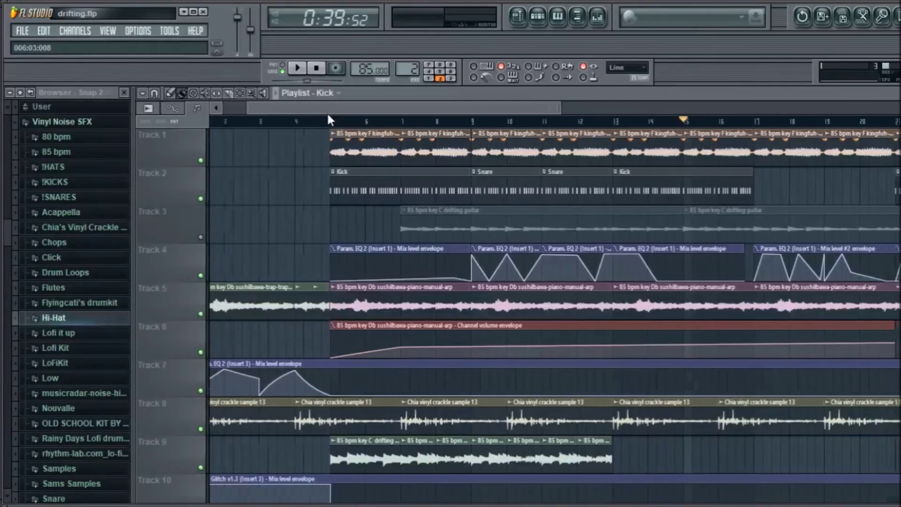
pyautogui.hscroll(10, 326, 112)
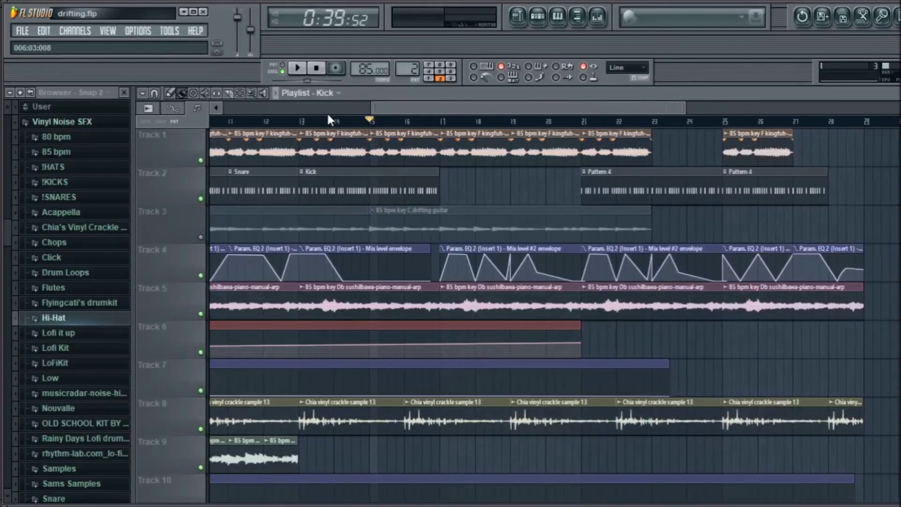
pyautogui.scroll(-4, 330, 123)
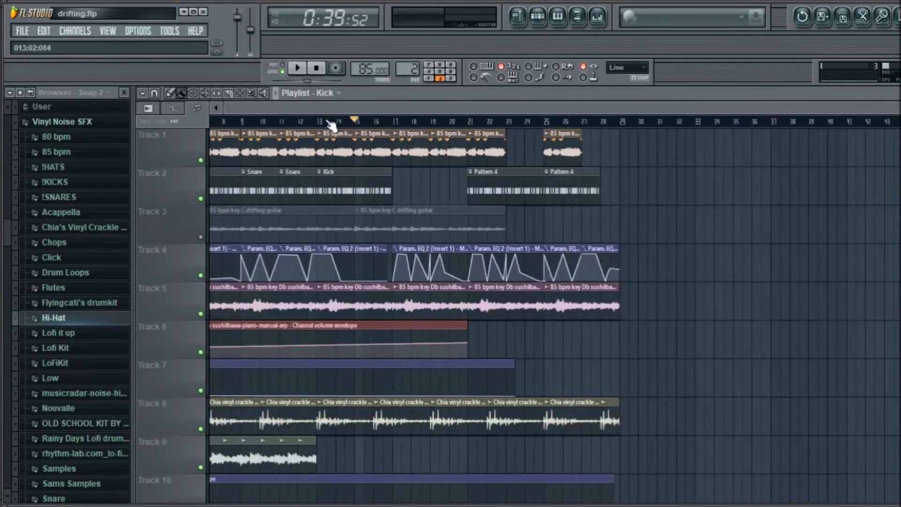
pyautogui.scroll(-2, 331, 123)
pyautogui.click(639, 123)
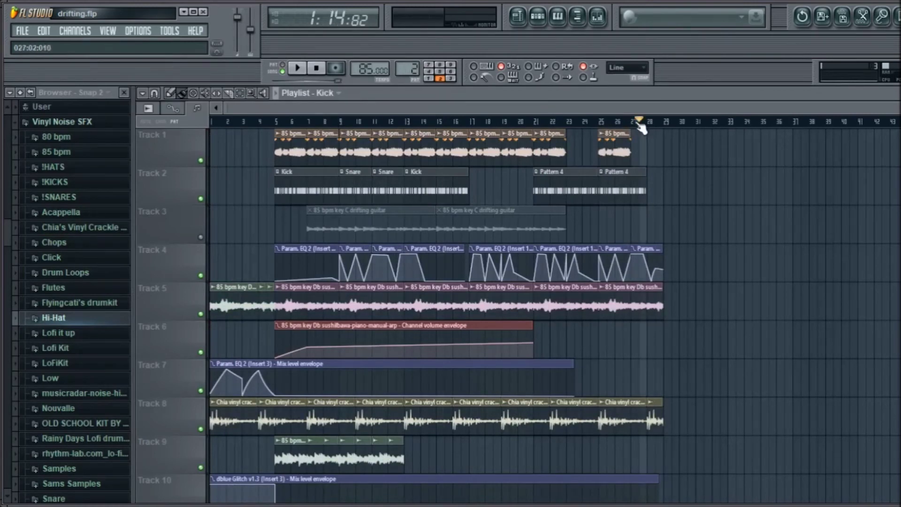
pyautogui.click(648, 123)
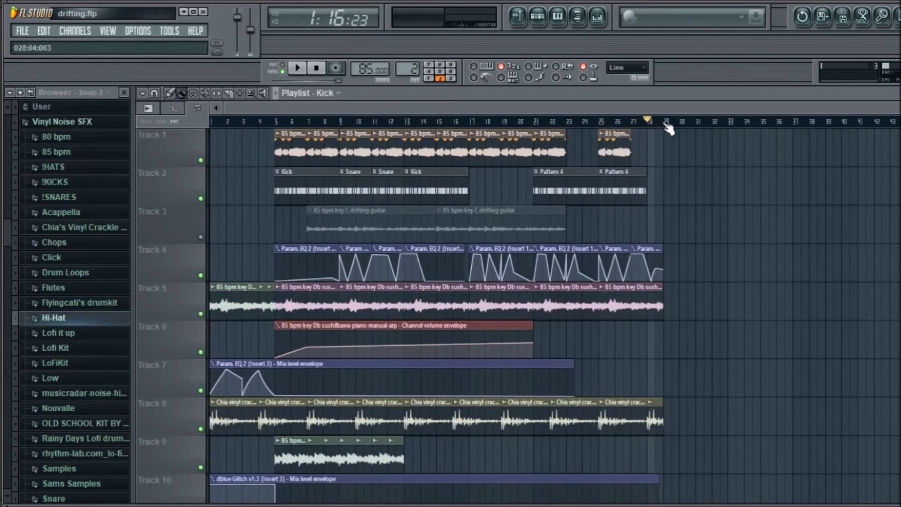
pyautogui.click(639, 123)
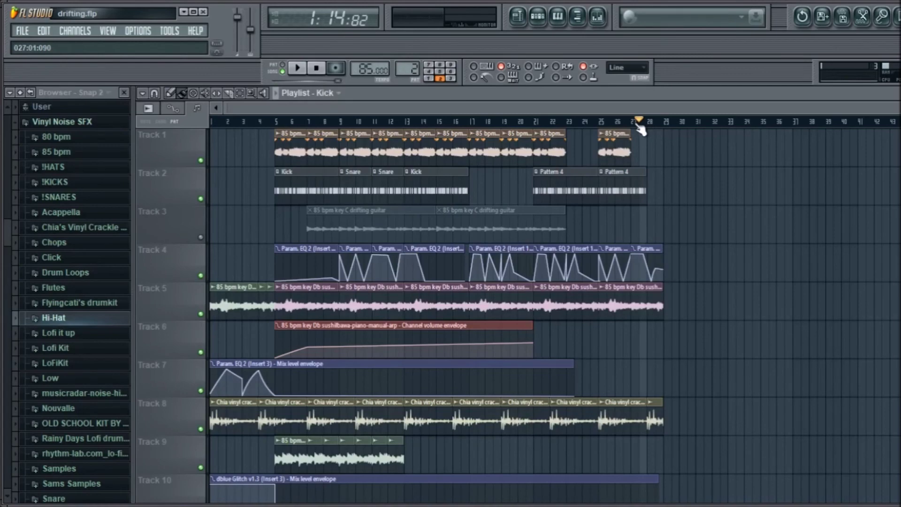